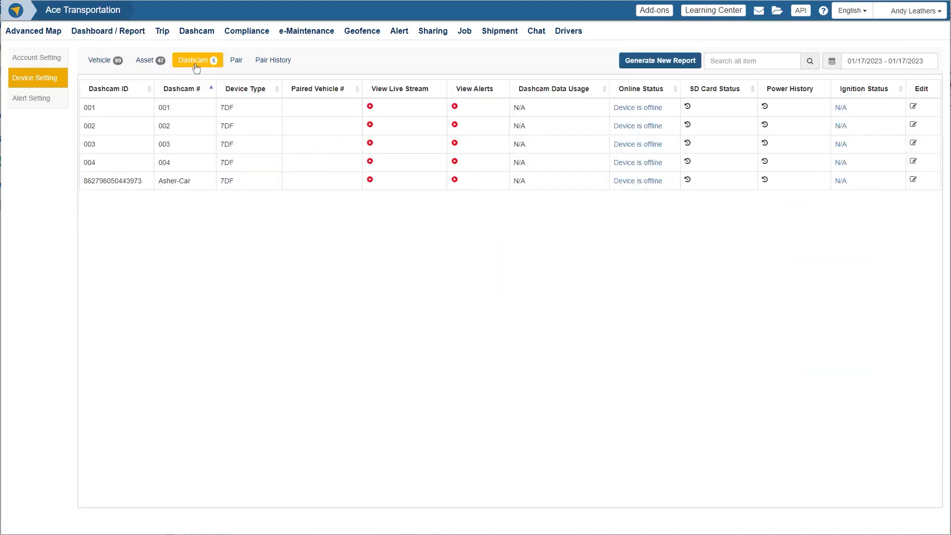
# Open the settings of dashcam 001 and view the editable Dashcam Info, cancelling the edit without changes
pyautogui.click(912, 108)
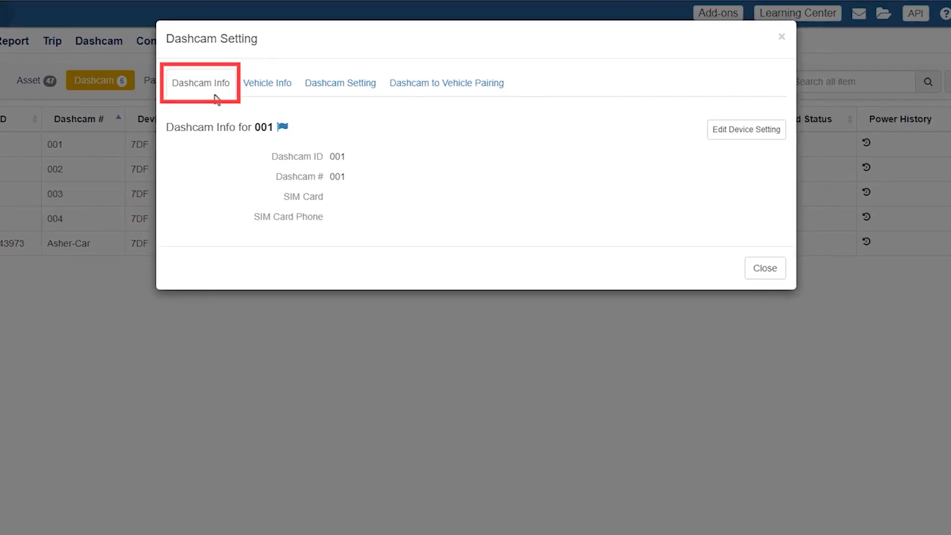
pyautogui.click(731, 131)
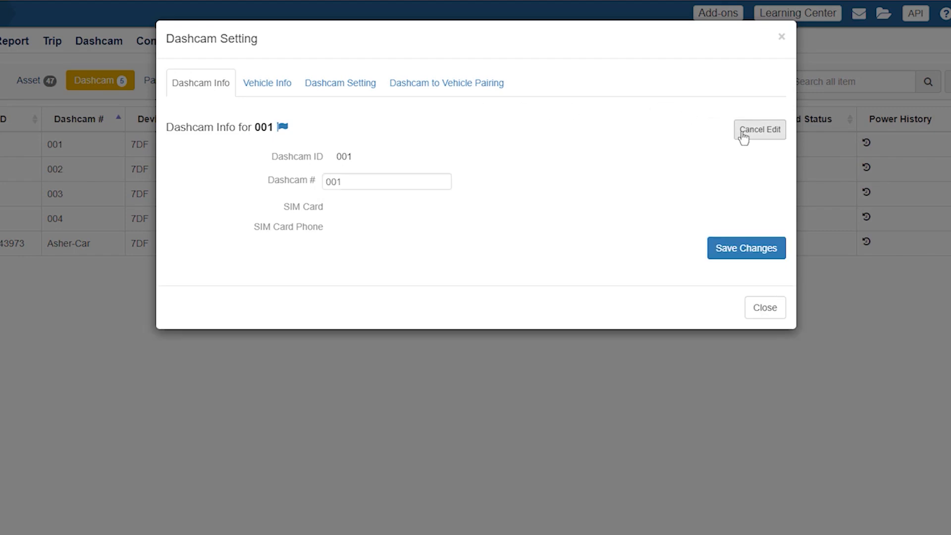
pyautogui.click(745, 133)
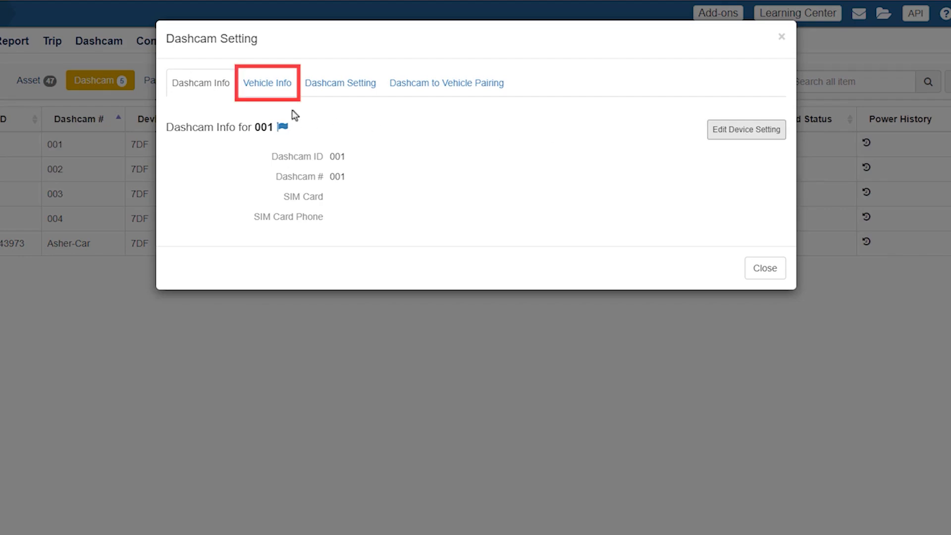
# Open dashcam 001's Vehicle Info for editing and go through the fields from Vehicle # to Manufacturing Year
pyautogui.click(283, 92)
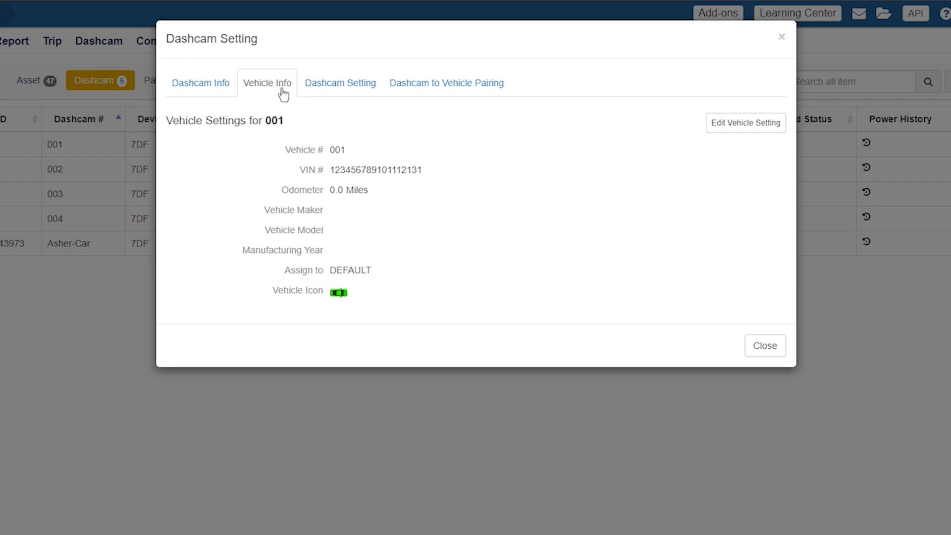
pyautogui.click(747, 131)
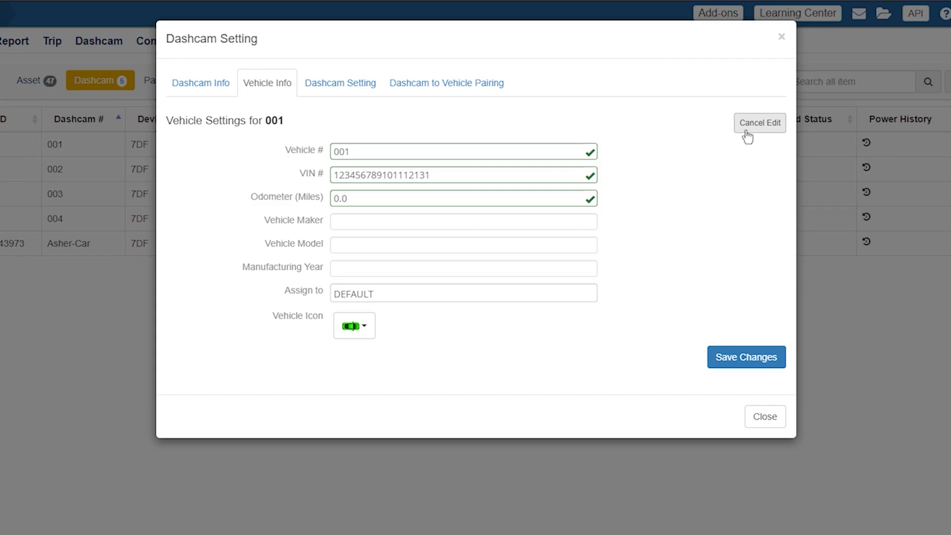
pyautogui.click(469, 155)
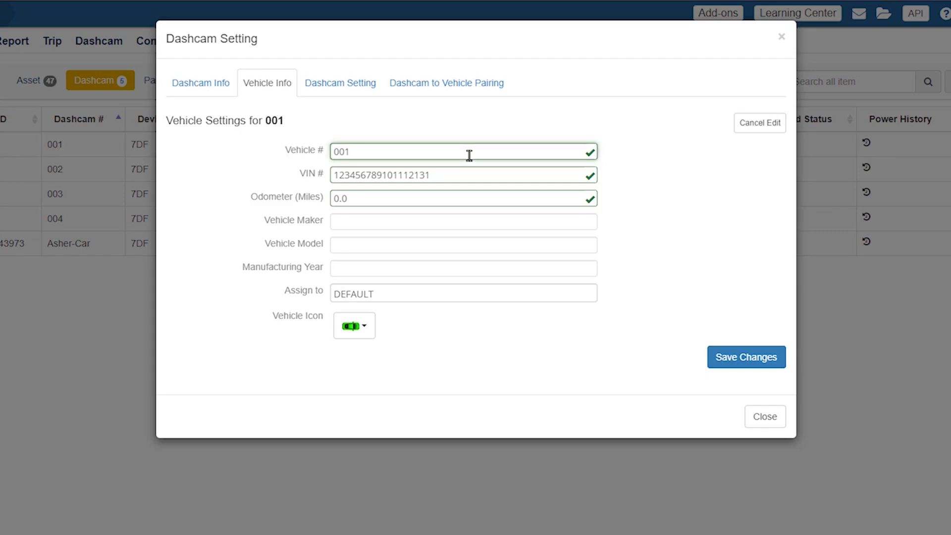
pyautogui.click(471, 179)
pyautogui.click(471, 195)
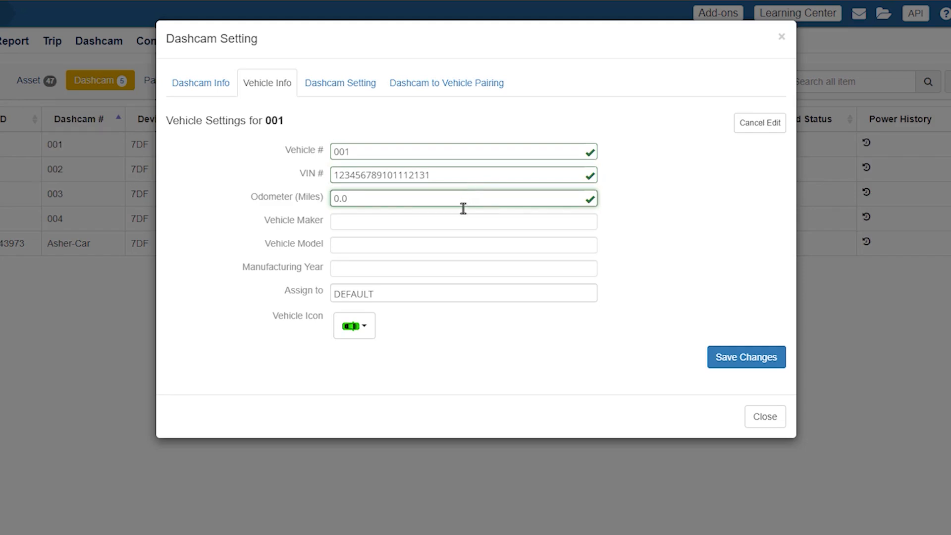
pyautogui.click(466, 224)
pyautogui.click(446, 246)
pyautogui.click(451, 275)
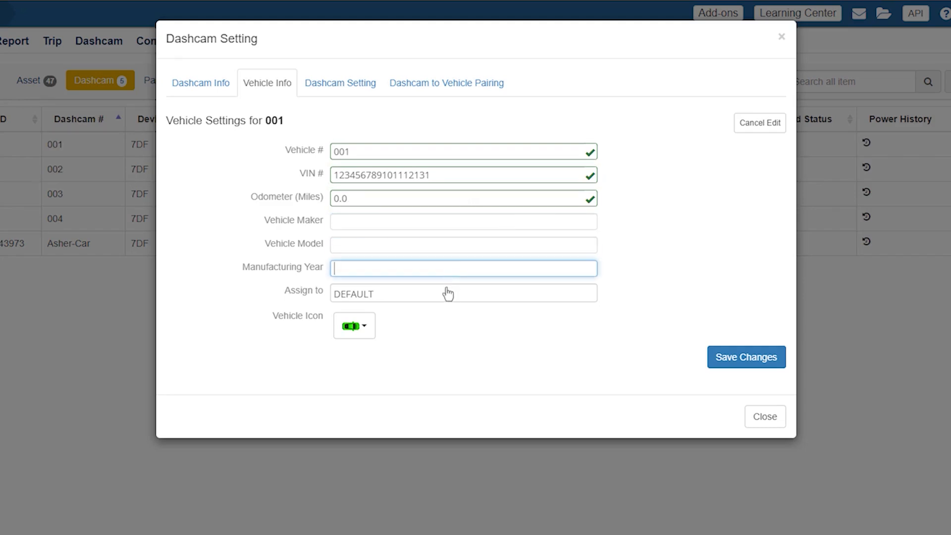
# Examine the available Assign to groups and vehicle icons for dashcam 001, leaving the group at DEFAULT, and cancel the edit
pyautogui.click(446, 293)
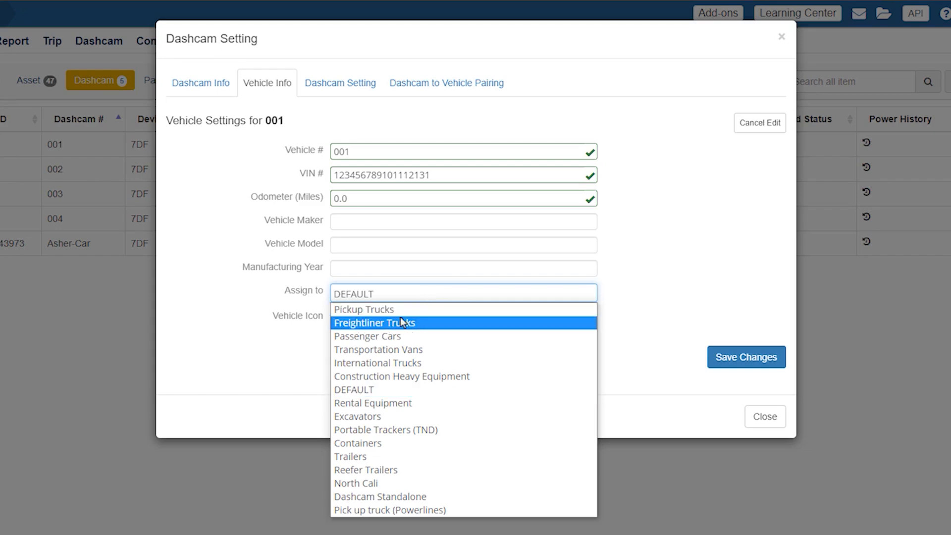
pyautogui.click(381, 389)
pyautogui.click(363, 336)
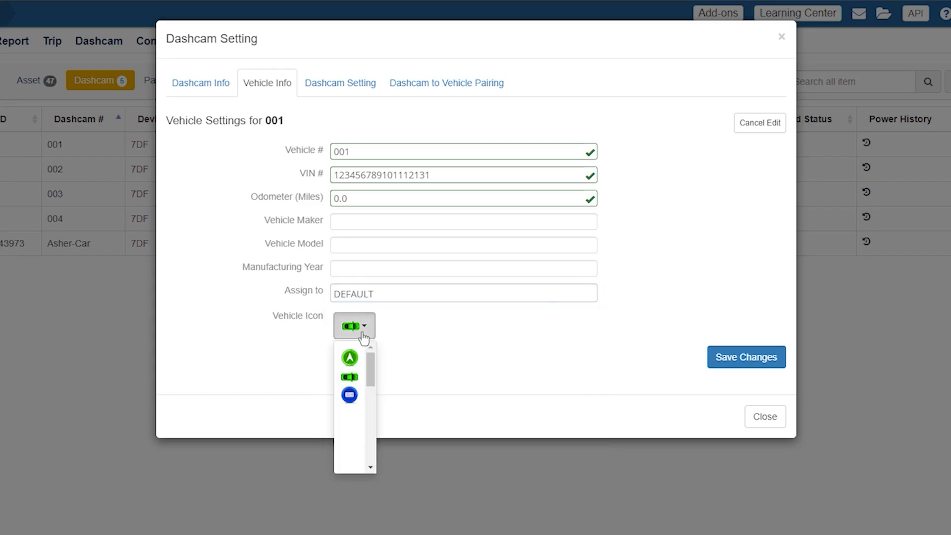
pyautogui.moveTo(371, 354); pyautogui.dragTo(370, 448)
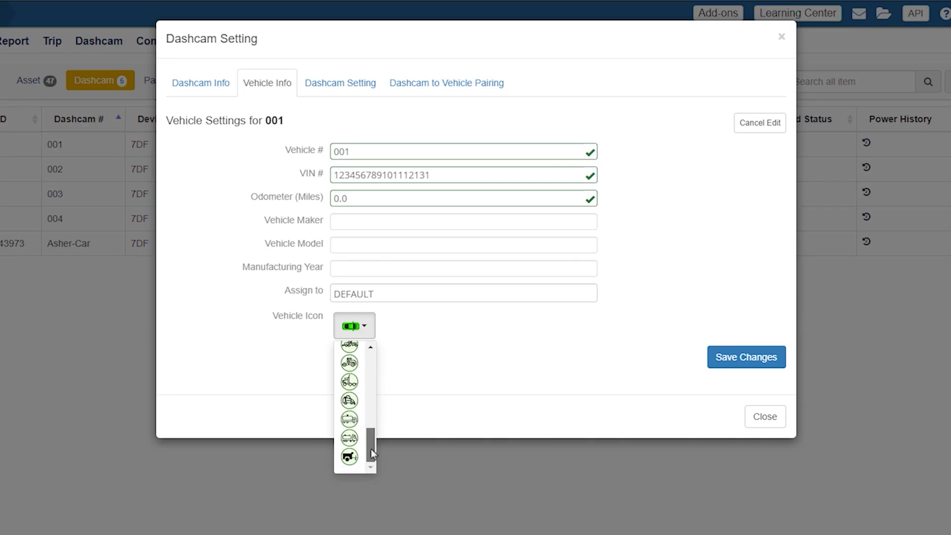
pyautogui.click(423, 405)
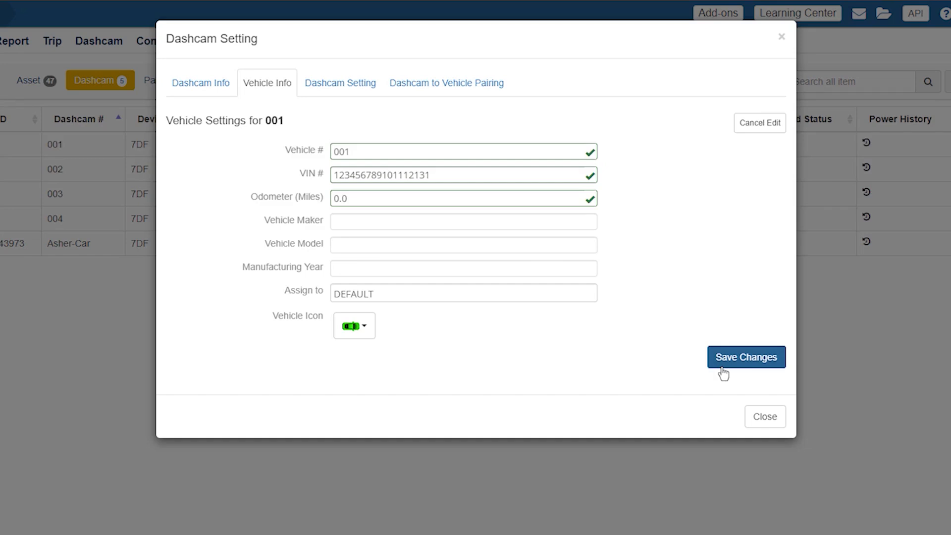
pyautogui.click(752, 129)
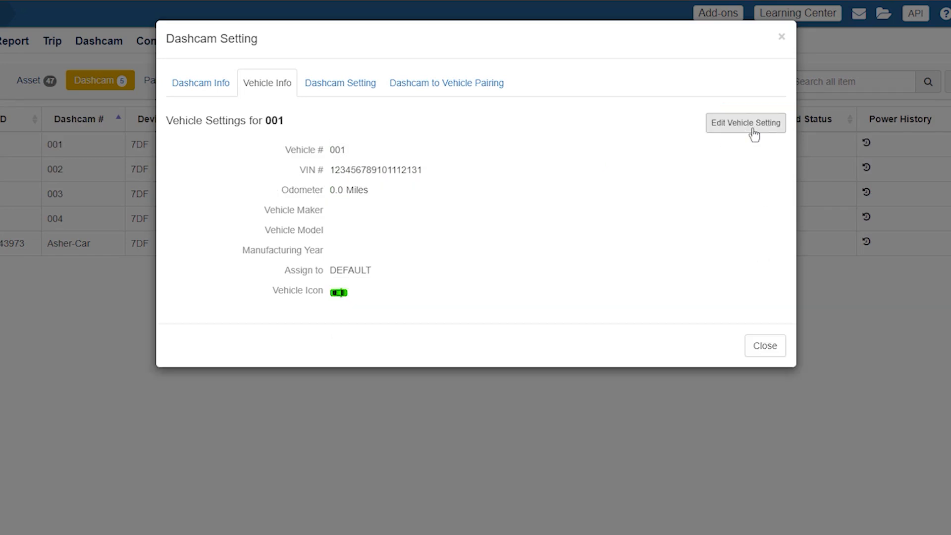
# View the firmware version in dashcam 001's Dashcam Setting and examine the available Volume levels
pyautogui.click(367, 101)
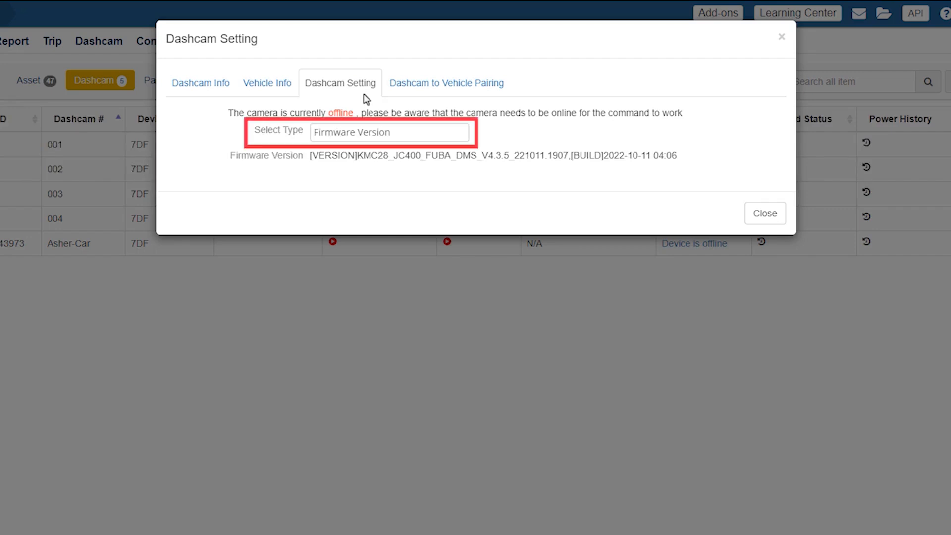
pyautogui.click(442, 137)
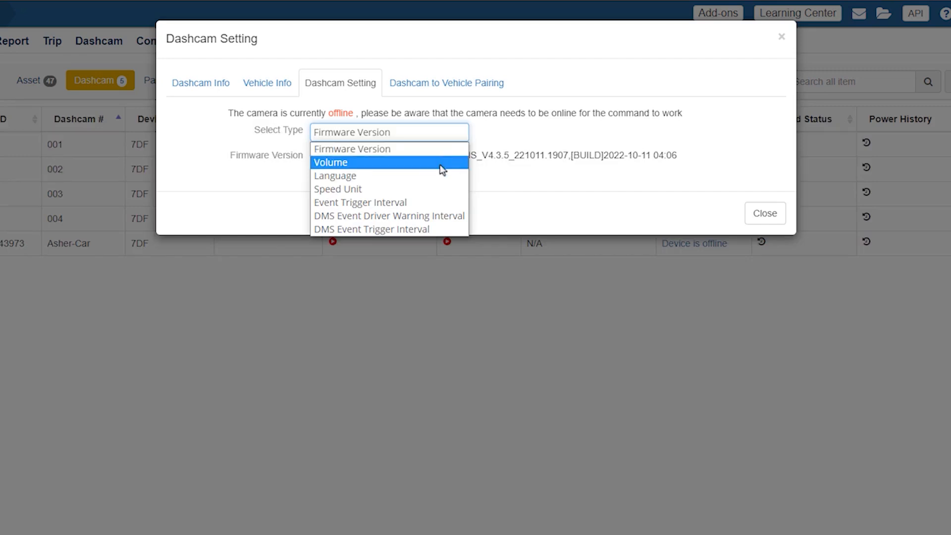
pyautogui.click(440, 165)
pyautogui.click(349, 183)
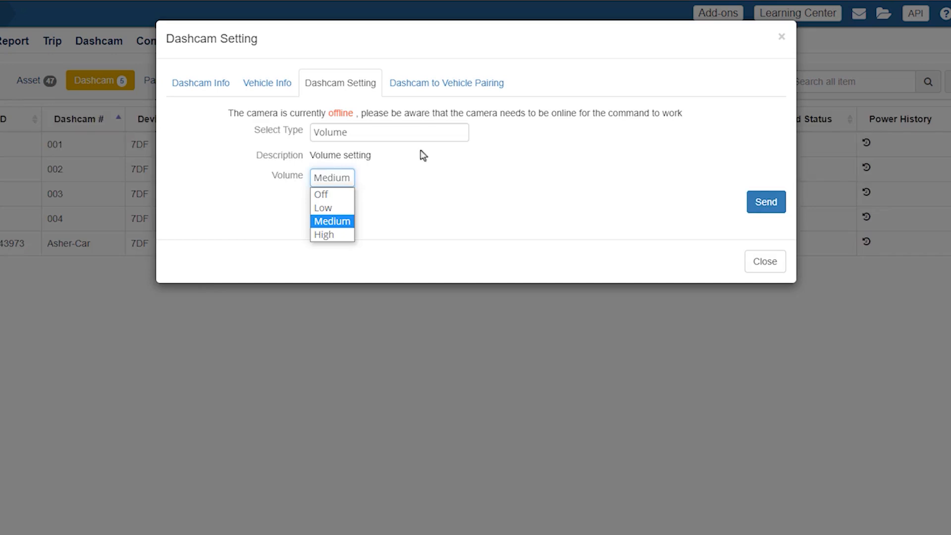
# Examine the Language options for the voice prompts and the Speed Unit options for the video
pyautogui.click(428, 134)
pyautogui.click(400, 177)
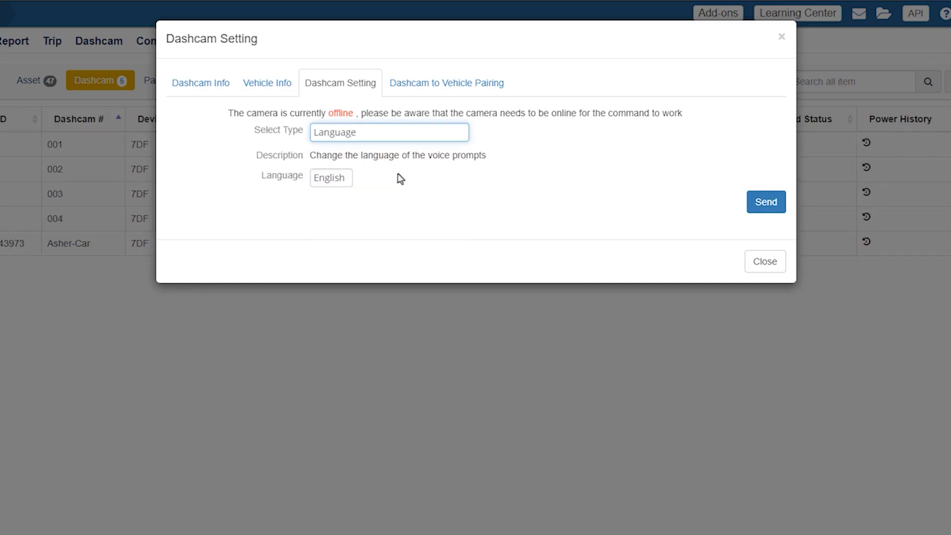
pyautogui.click(347, 183)
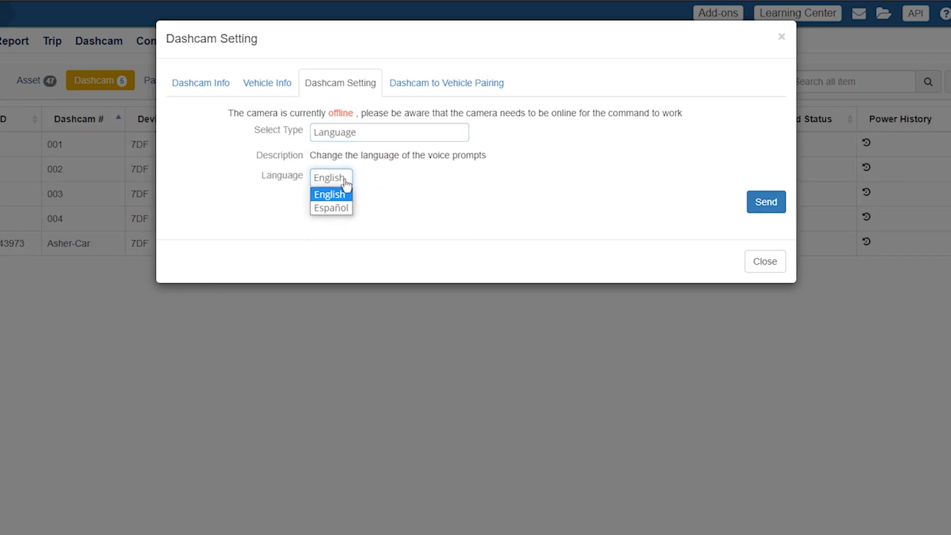
pyautogui.click(400, 138)
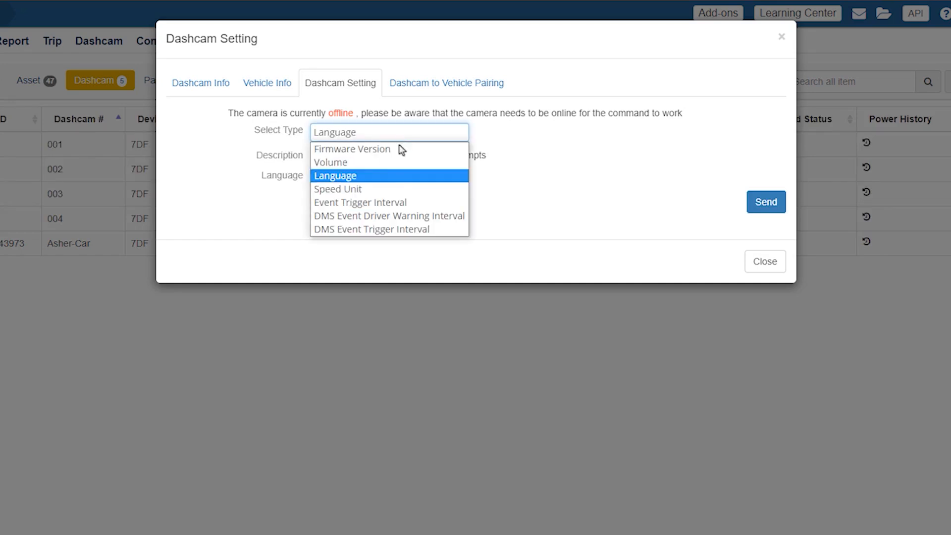
pyautogui.click(391, 189)
pyautogui.click(340, 180)
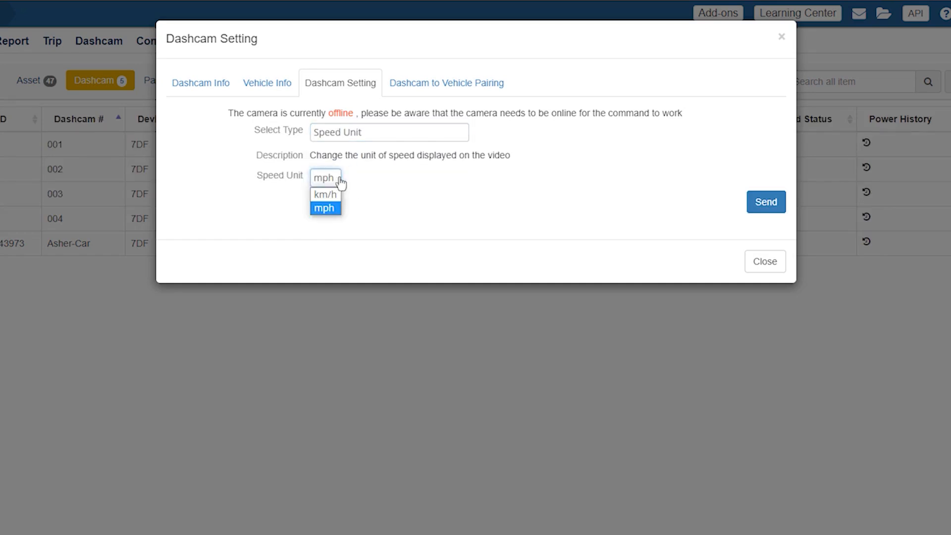
# Switch the setting type to Event Trigger Interval and examine its event types and interval value
pyautogui.click(385, 138)
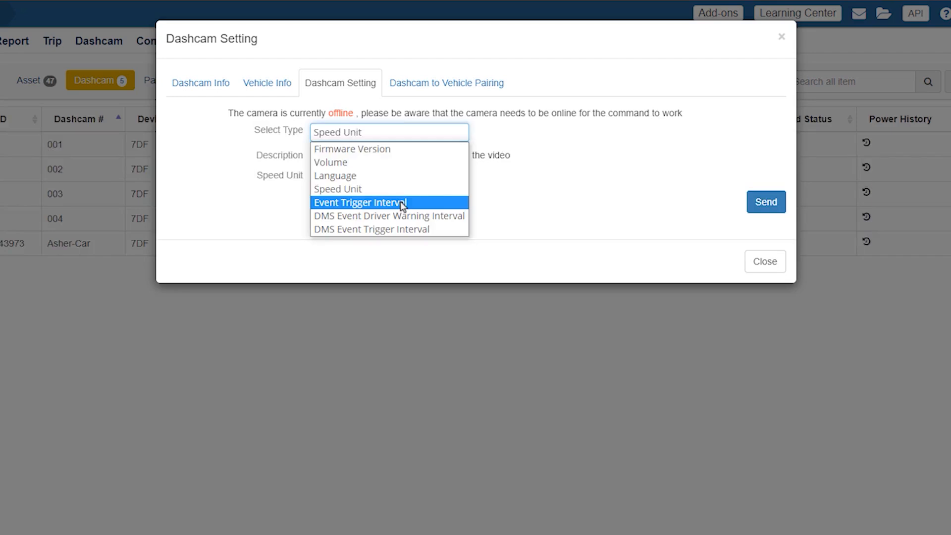
pyautogui.click(400, 202)
pyautogui.click(394, 198)
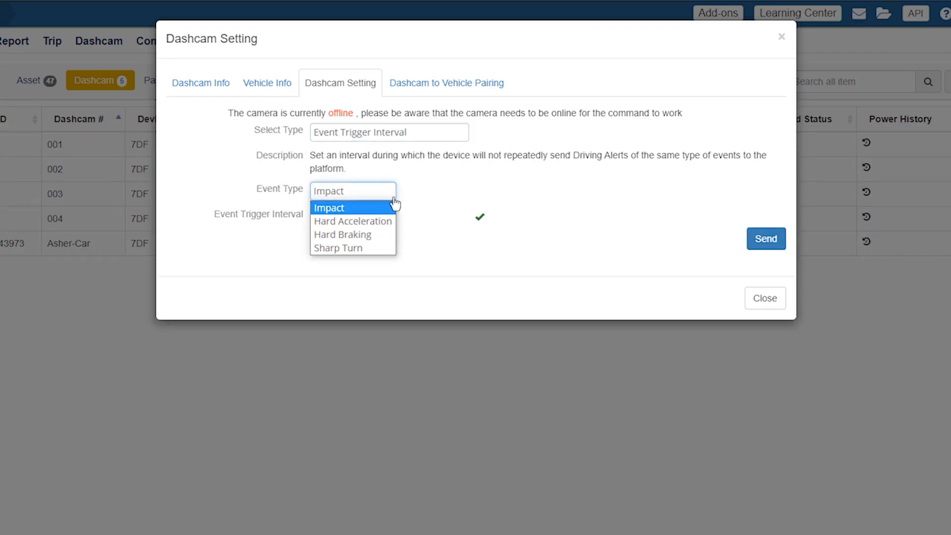
pyautogui.click(402, 197)
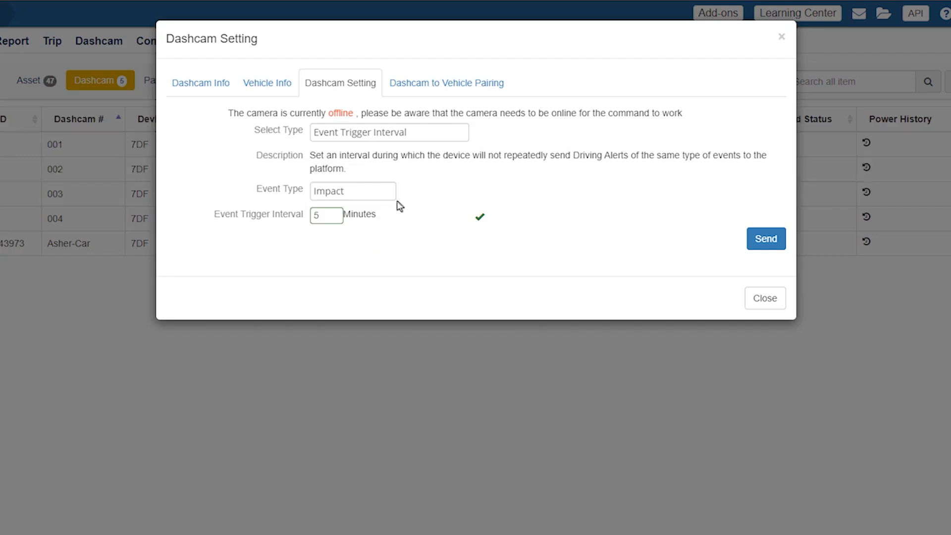
pyautogui.click(334, 218)
# Switch to DMS Event Driver Warning Interval and examine the Eyes Closed choices, keeping 5 sec
pyautogui.click(416, 132)
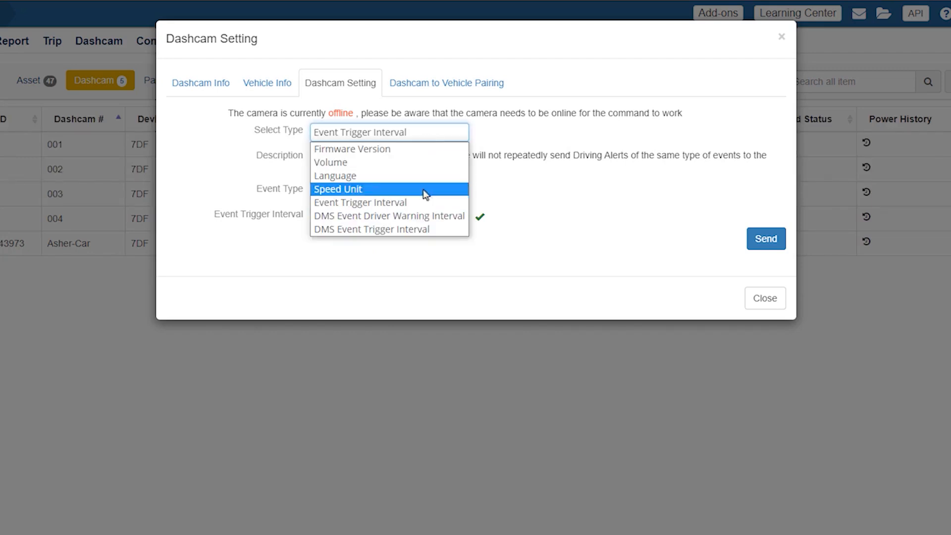
pyautogui.click(452, 218)
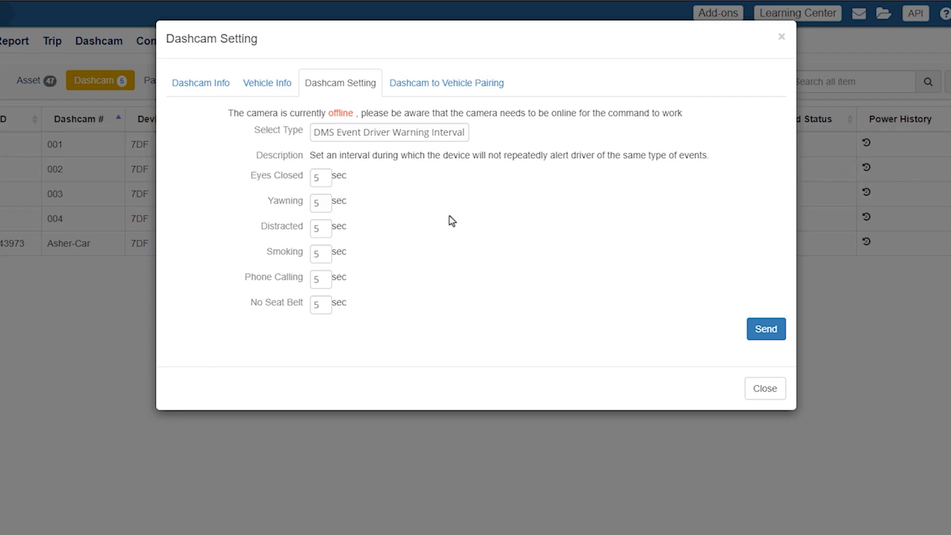
pyautogui.click(323, 183)
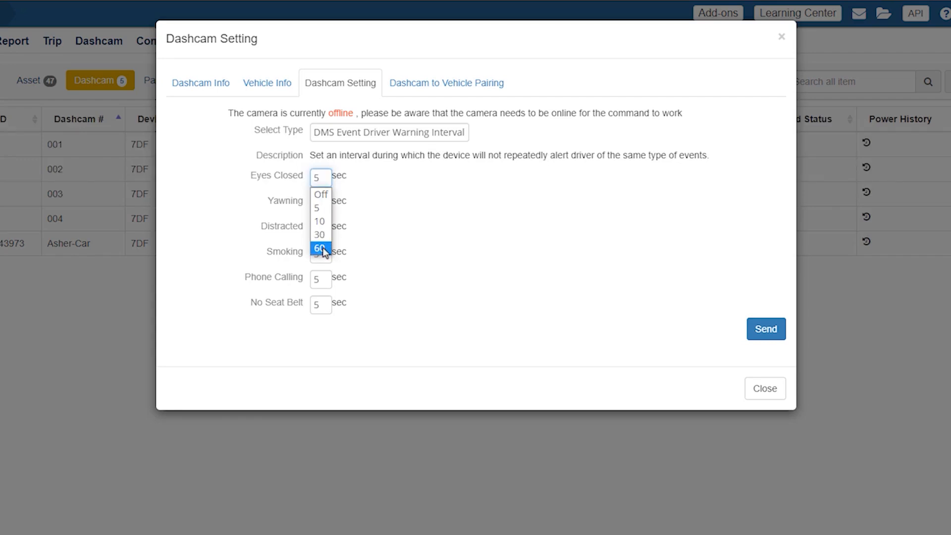
pyautogui.click(319, 207)
# Switch to DMS Event Trigger Interval and examine the Eyes Closed interval choices without changing the selection
pyautogui.click(462, 138)
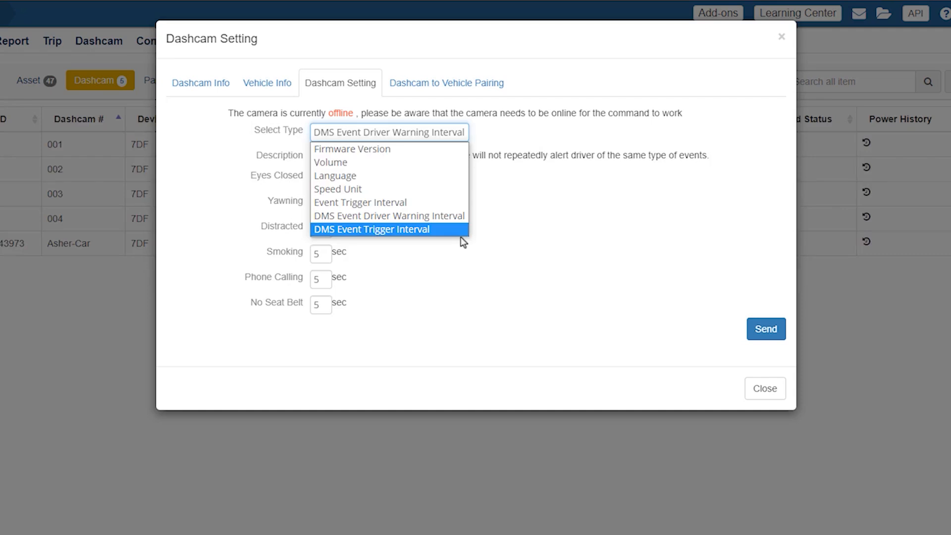
pyautogui.click(445, 229)
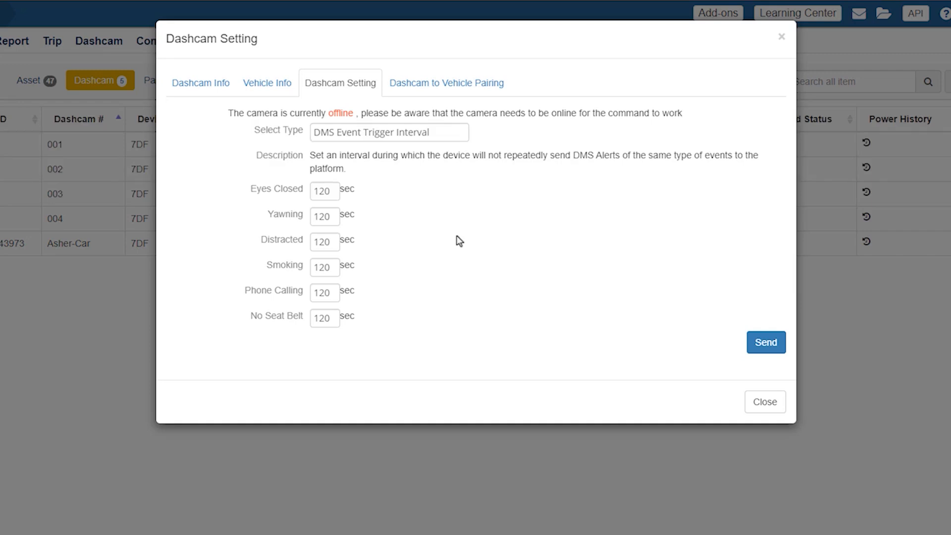
pyautogui.click(336, 197)
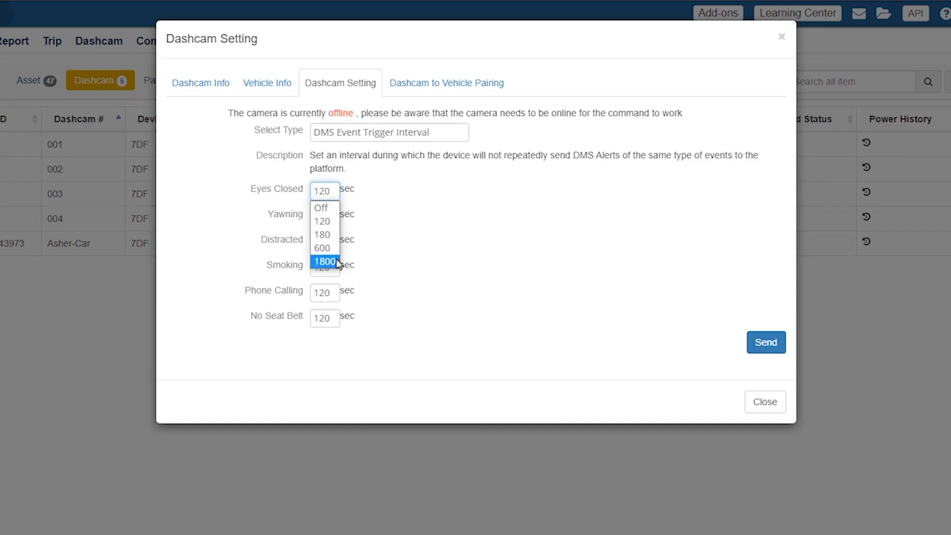
pyautogui.click(411, 244)
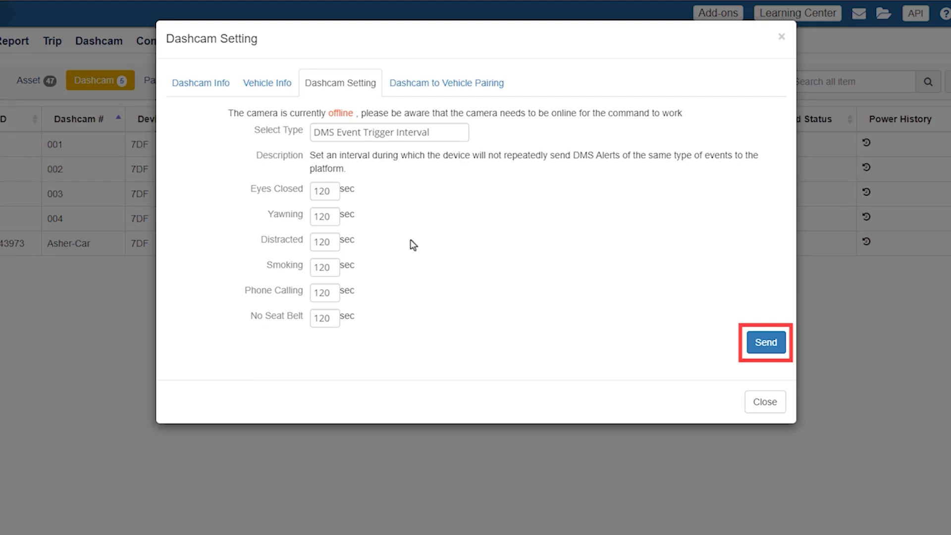
# Pair dashcam 001 with vehicle U-178W2 from the Freightliner Trucks group, save the pairing and dismiss the dialog
pyautogui.click(508, 96)
pyautogui.click(182, 216)
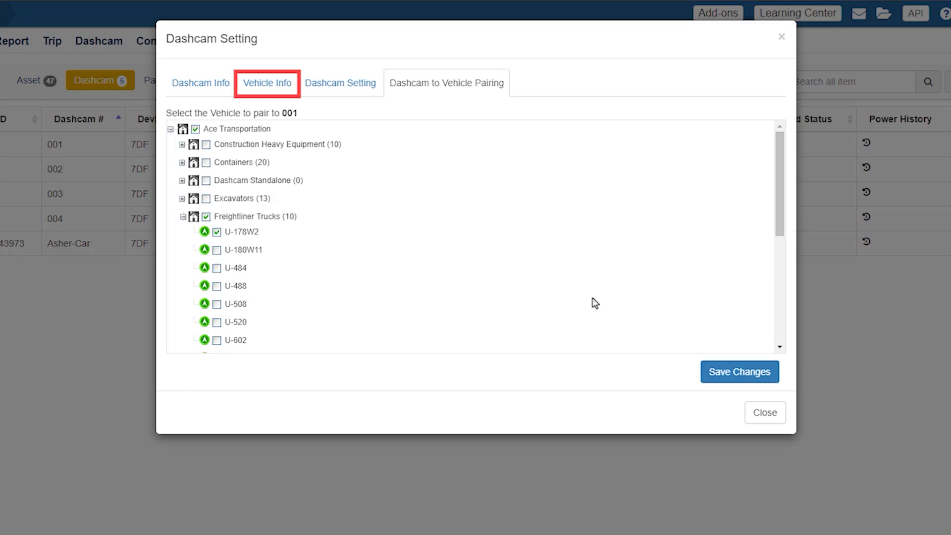
pyautogui.click(741, 376)
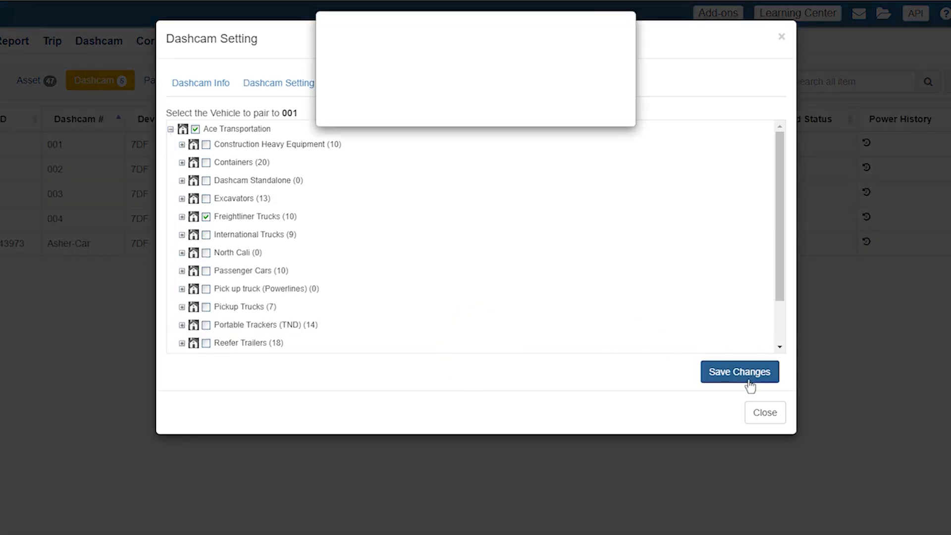
pyautogui.click(603, 117)
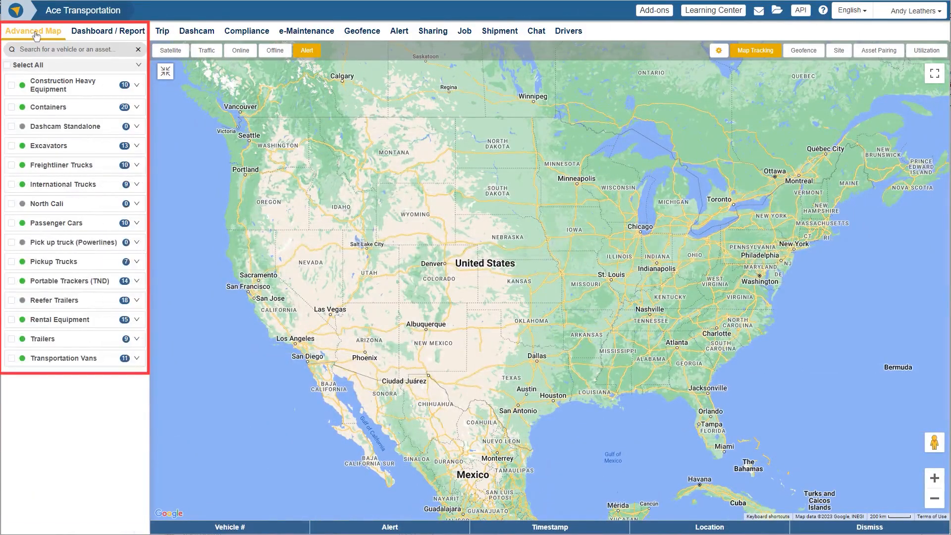
# Show the details of vehicle U-178W2 from the Freightliner Trucks group on the Advanced Map
pyautogui.click(136, 165)
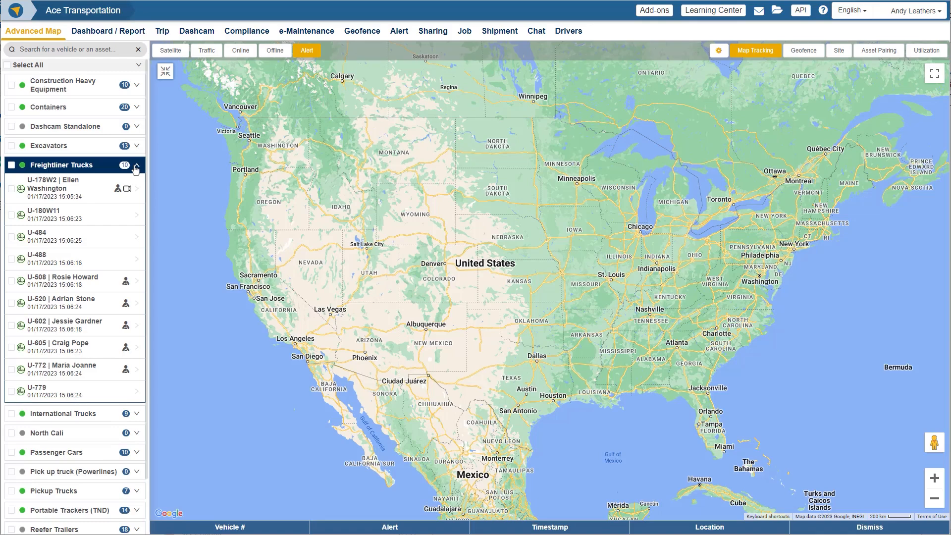
pyautogui.click(89, 193)
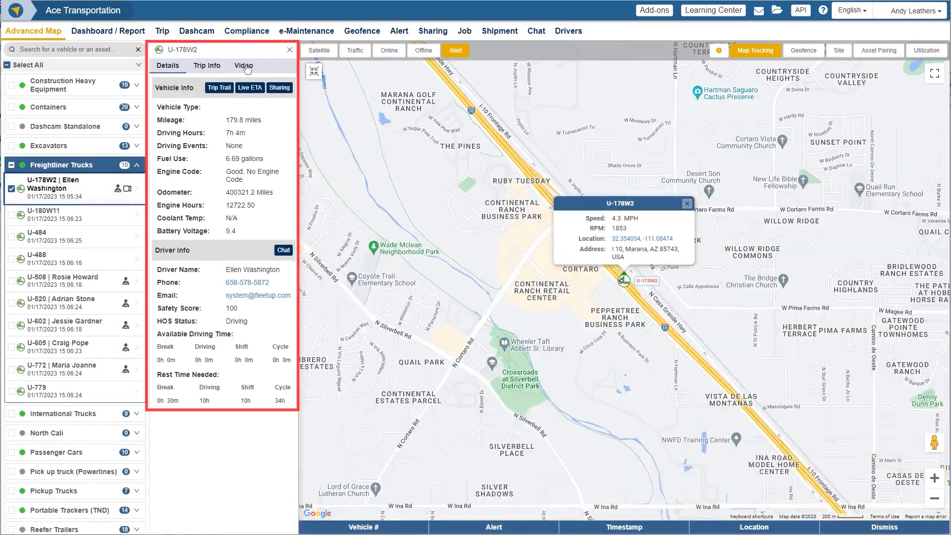
# View the live stream of dashcam 001 on vehicle U-178W2 and close the player
pyautogui.click(244, 66)
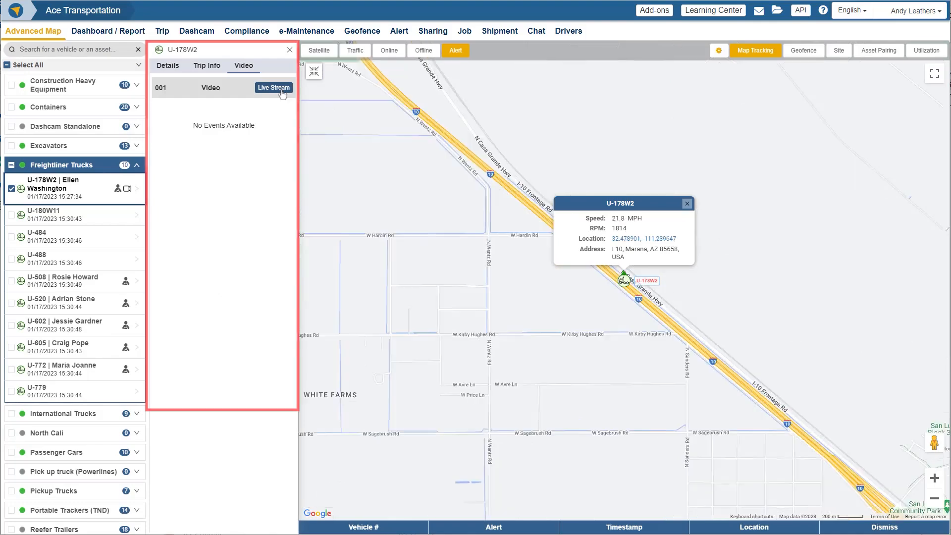
pyautogui.click(273, 88)
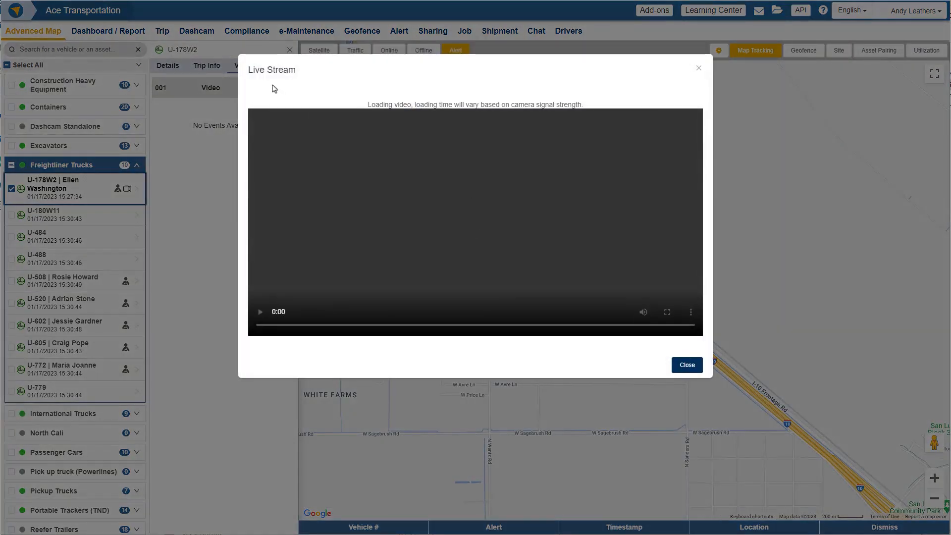
pyautogui.click(691, 364)
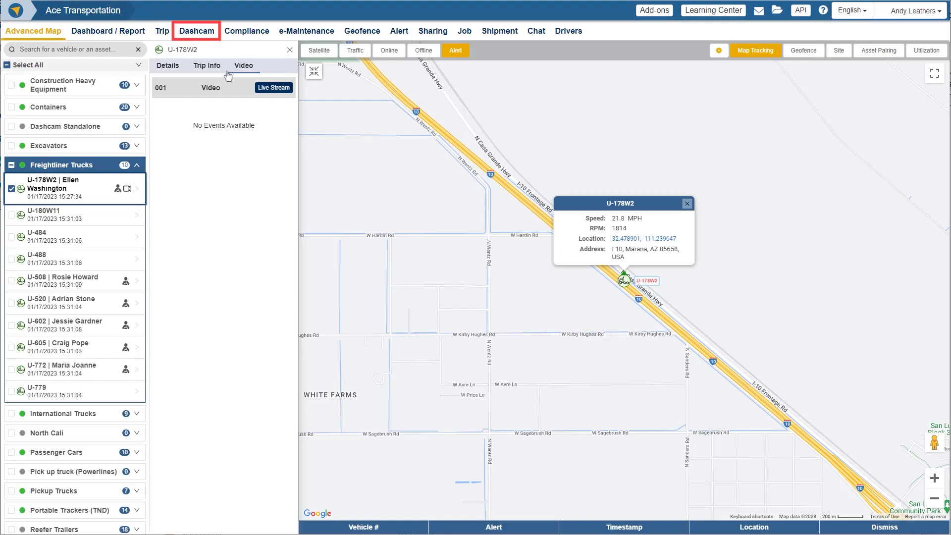
# Go to the Dashcam section's risk events and read through the annotation labeling guide
pyautogui.click(191, 32)
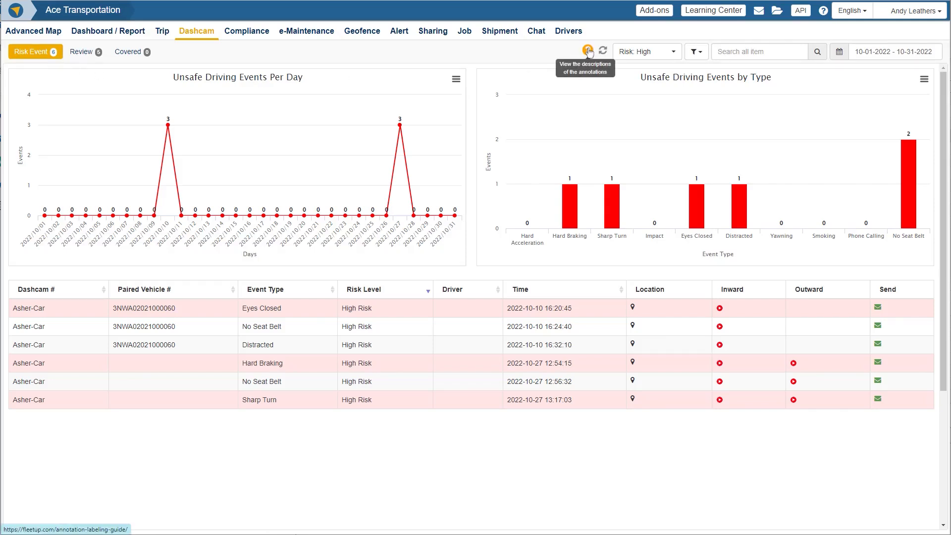
pyautogui.click(587, 51)
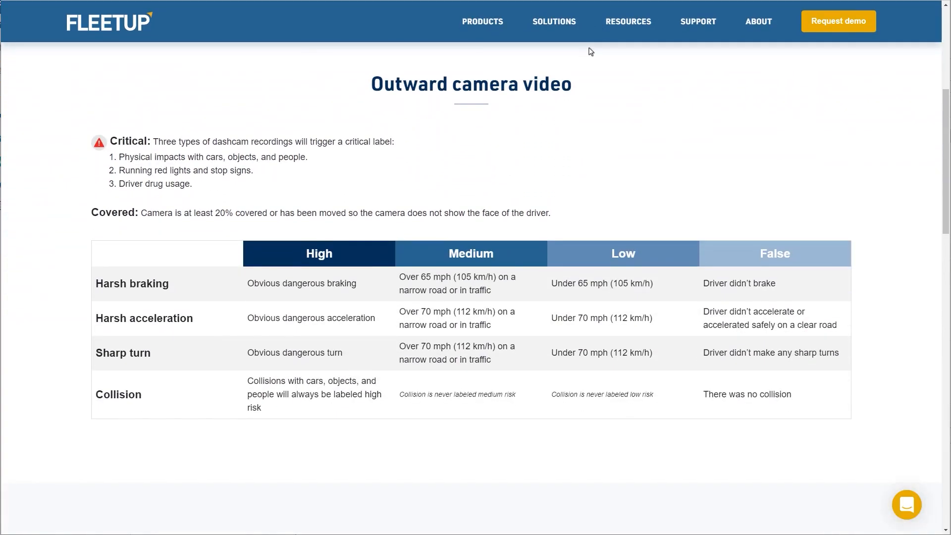
pyautogui.scroll(-9, 591, 52)
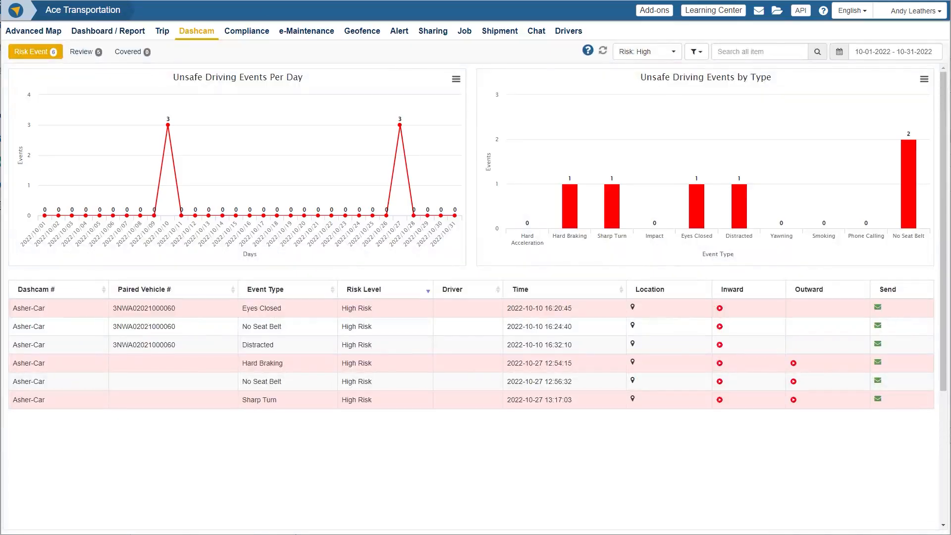
# Add Medium to the risk level filter and examine the event type and date range choices without changing them
pyautogui.click(664, 54)
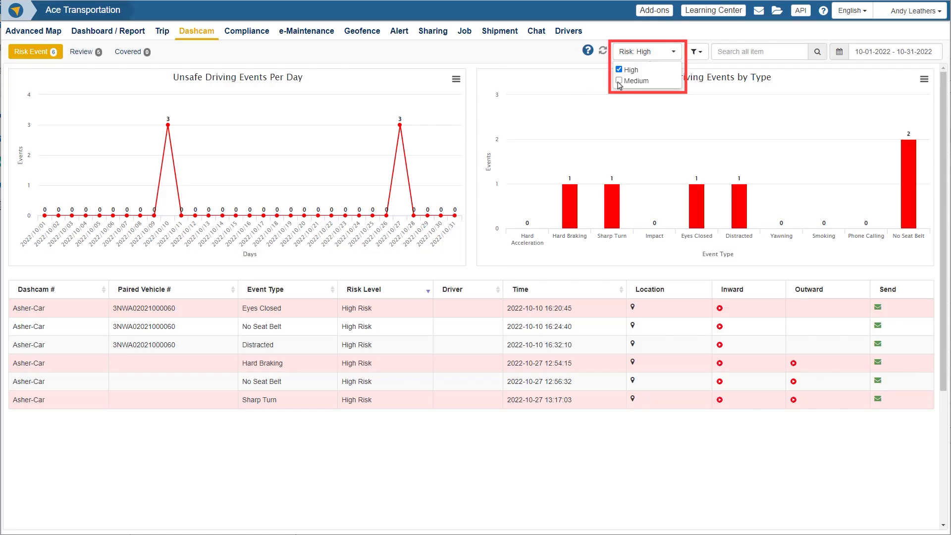
pyautogui.click(619, 81)
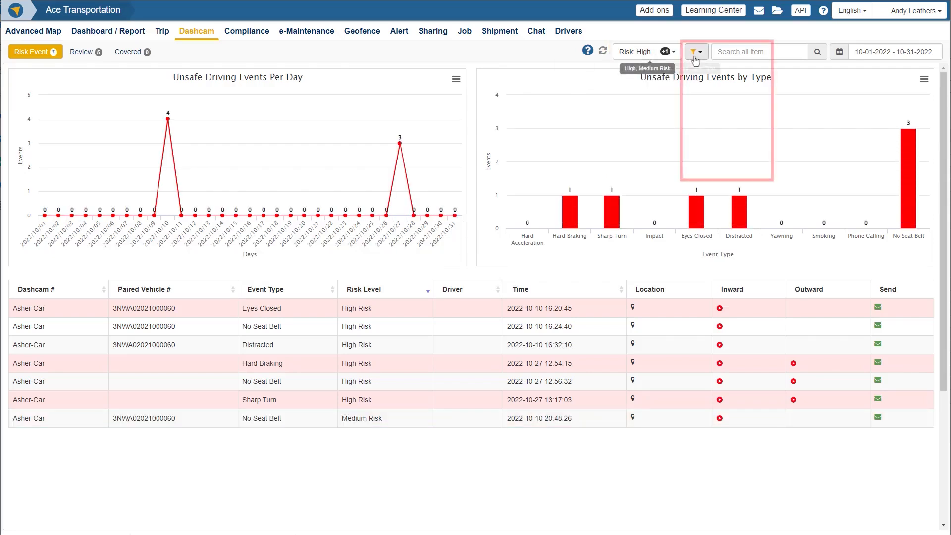
pyautogui.click(697, 53)
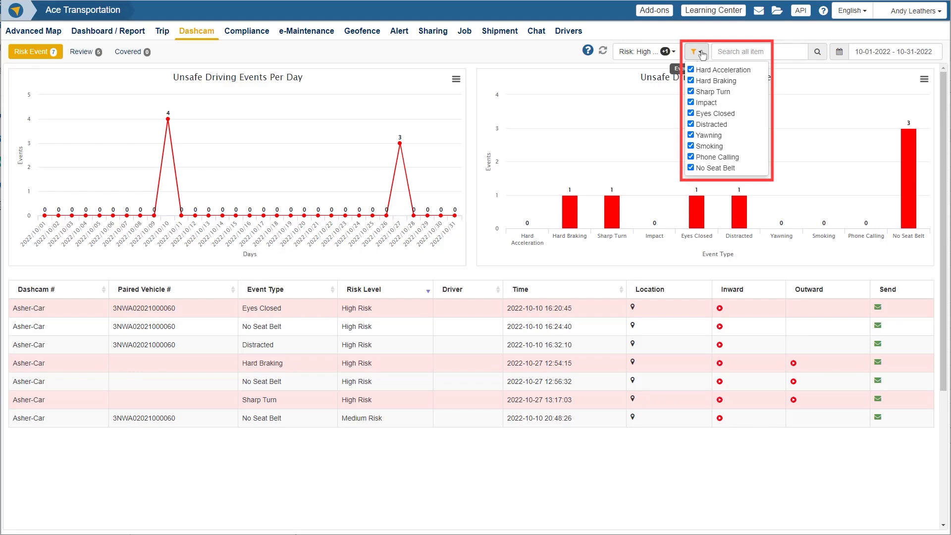
pyautogui.click(745, 51)
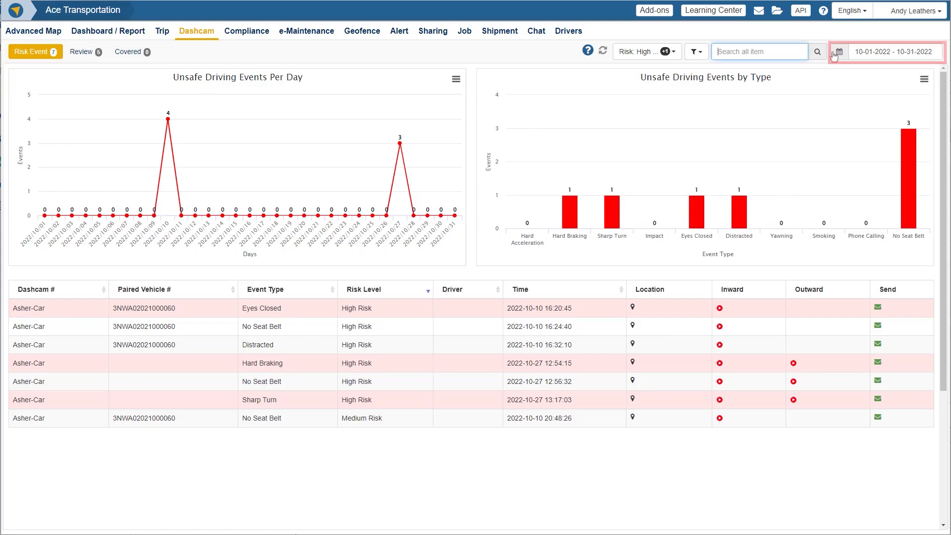
pyautogui.click(837, 52)
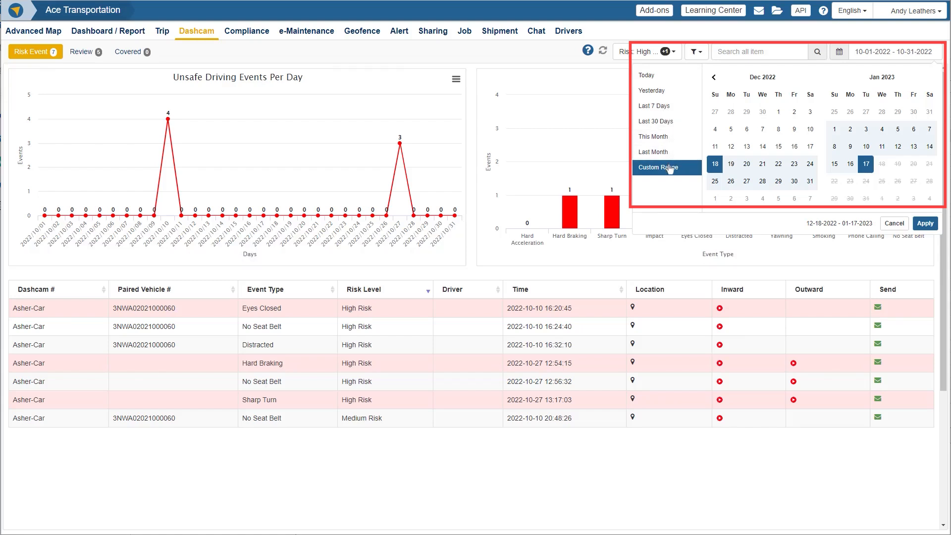
pyautogui.click(567, 83)
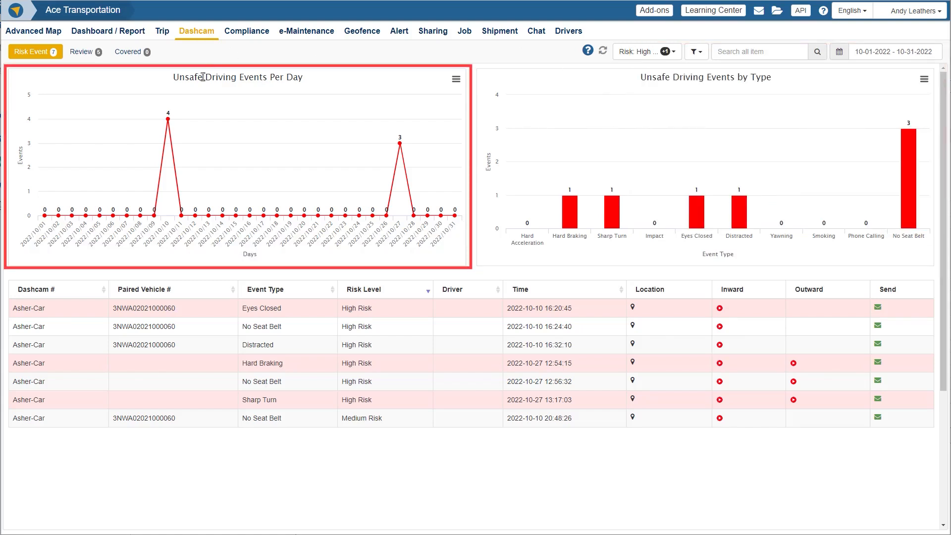
# Examine the unsafe driving events charts by day and by type, along with the export options of the by-type chart
pyautogui.moveTo(167, 121)
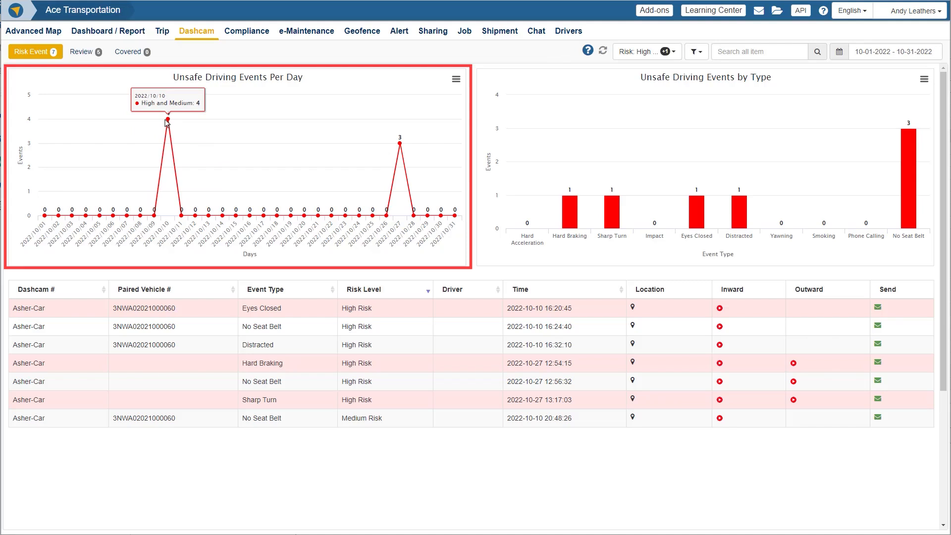
pyautogui.moveTo(401, 143)
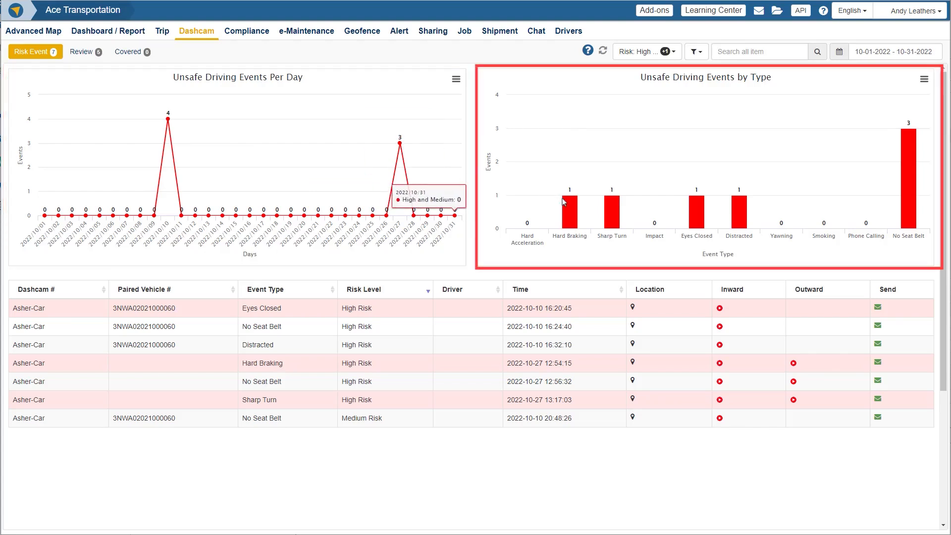
pyautogui.moveTo(573, 209)
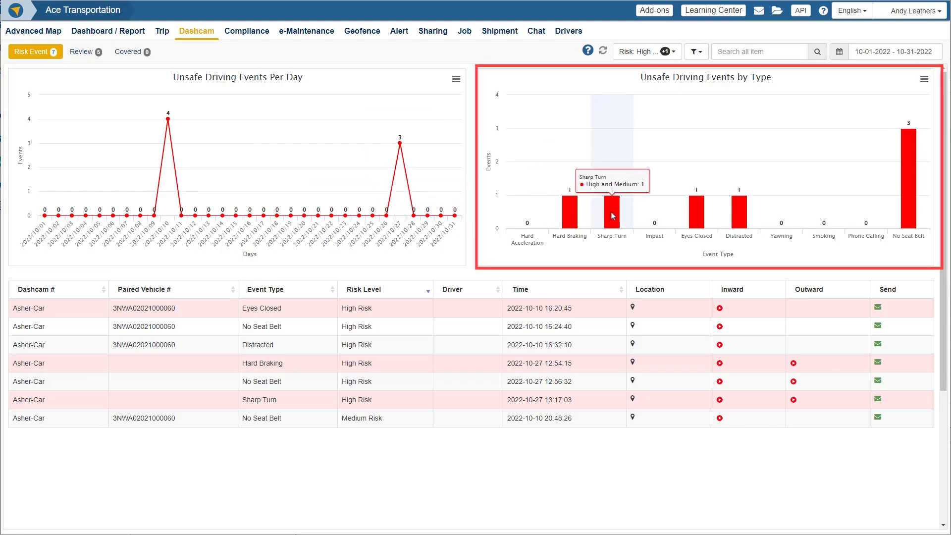
pyautogui.moveTo(701, 224)
pyautogui.moveTo(740, 213)
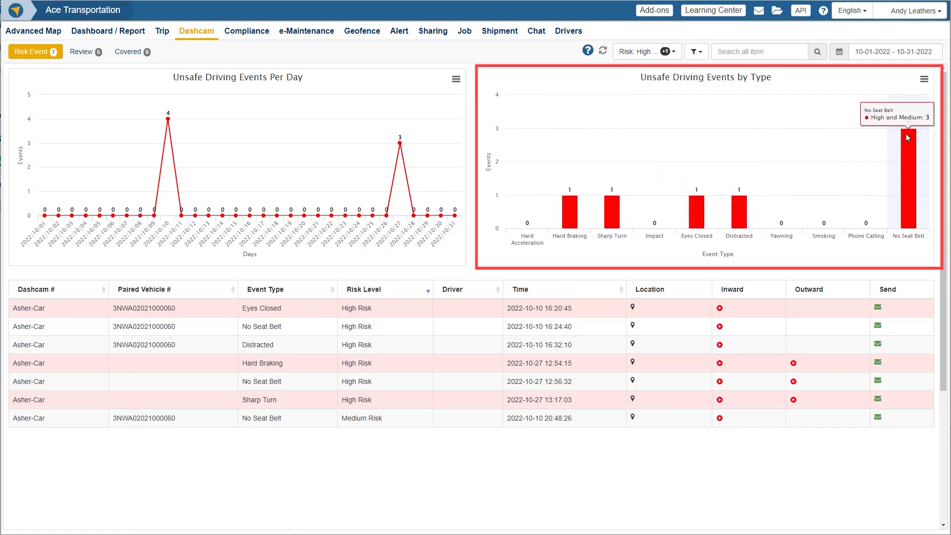
pyautogui.click(923, 79)
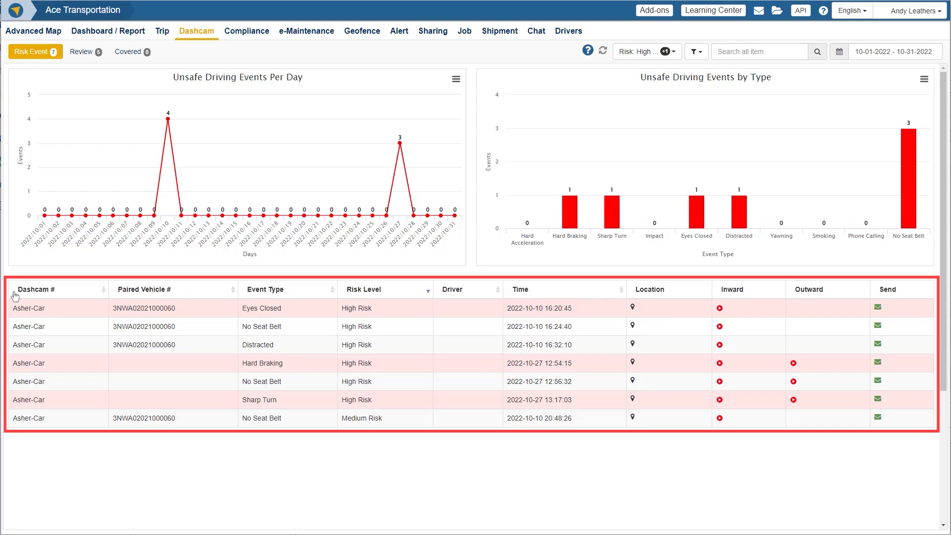
# Sort the risk events by event type and by ascending risk level, and check the Medium Risk No Seat Belt event's location on the map
pyautogui.click(325, 297)
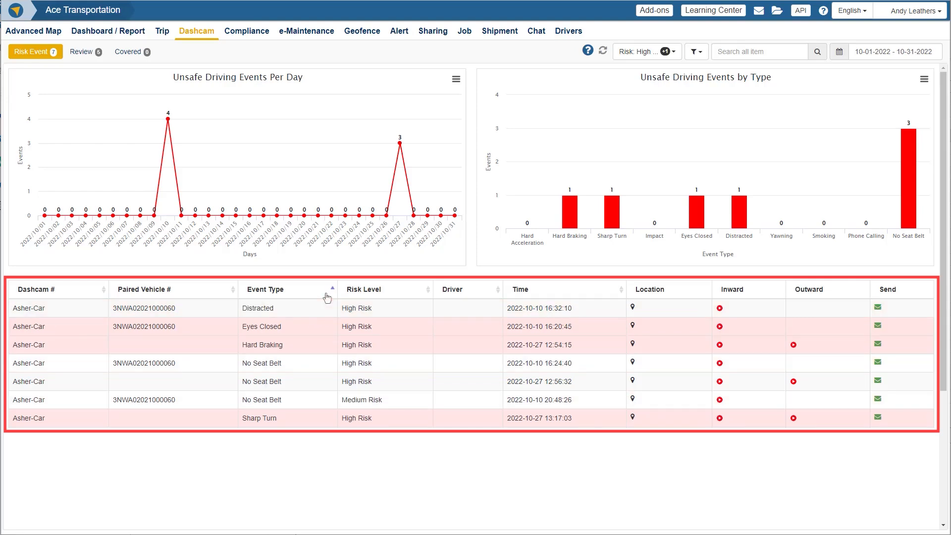
pyautogui.click(382, 289)
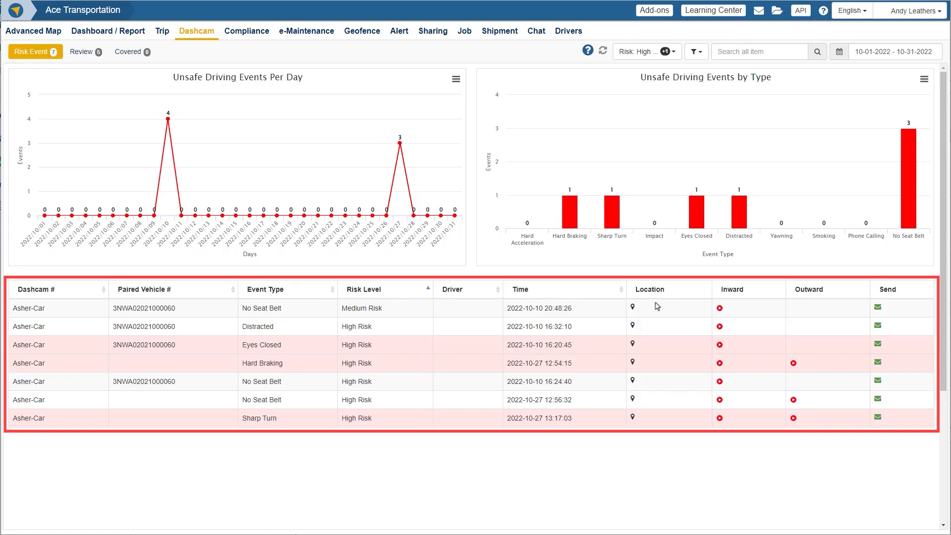
pyautogui.click(633, 308)
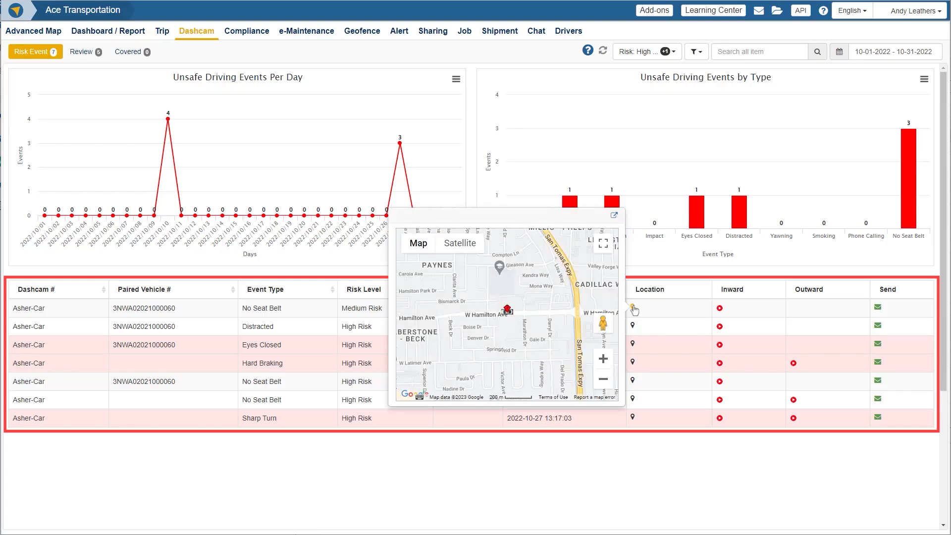
pyautogui.click(641, 287)
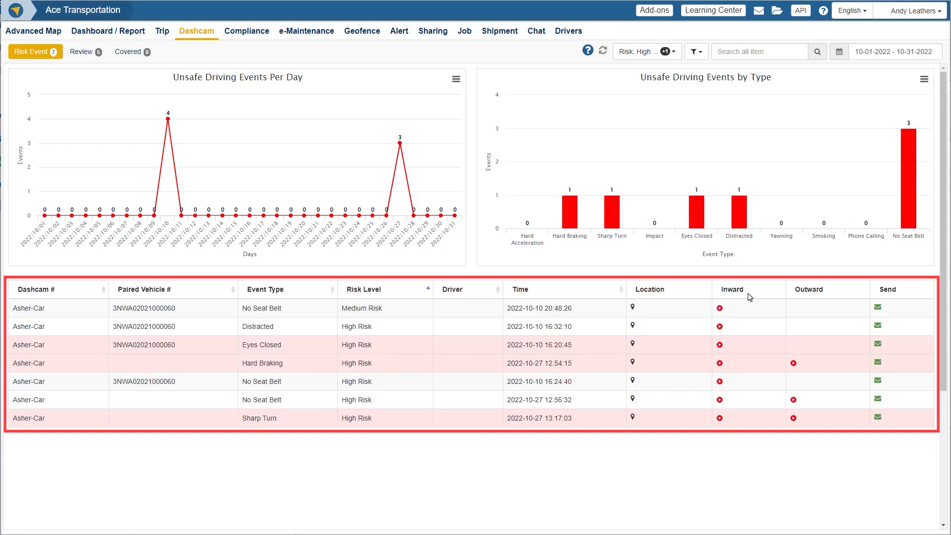
pyautogui.click(719, 326)
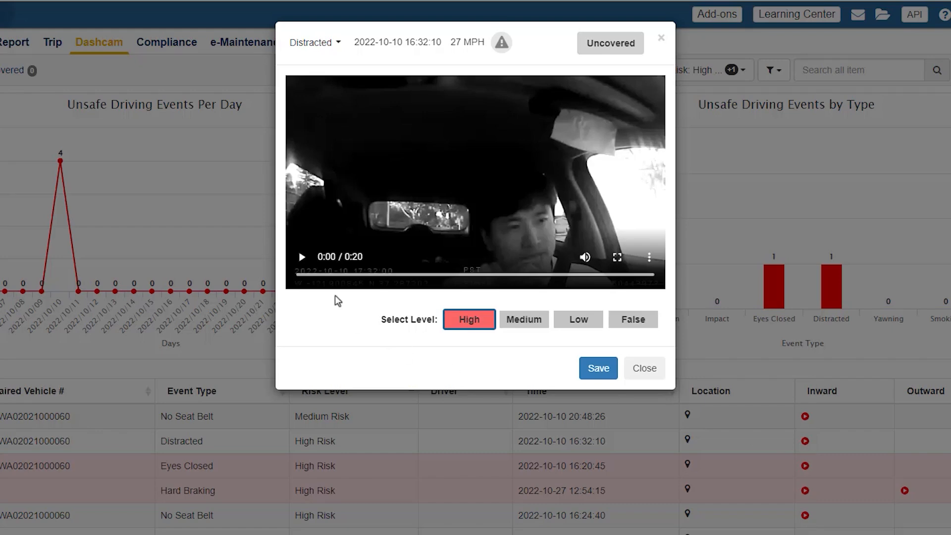
pyautogui.click(300, 268)
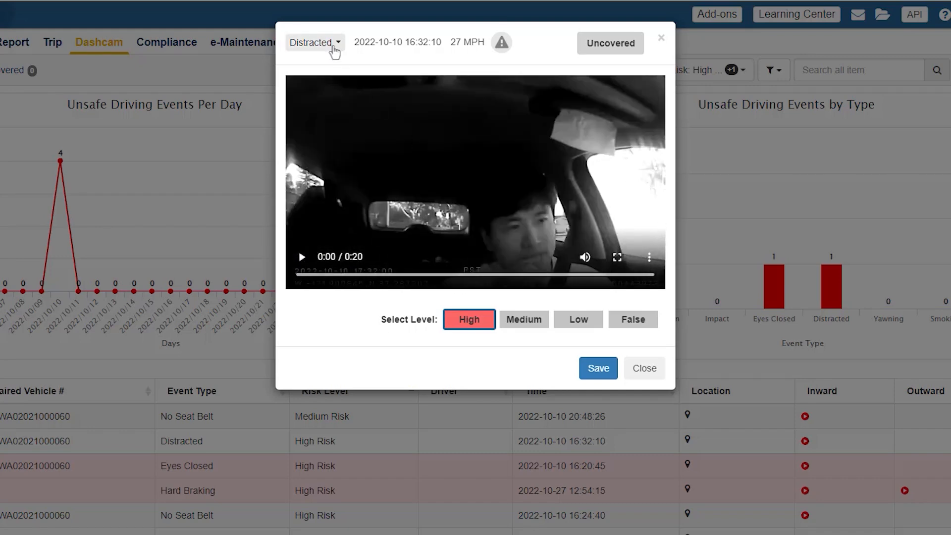
pyautogui.click(336, 49)
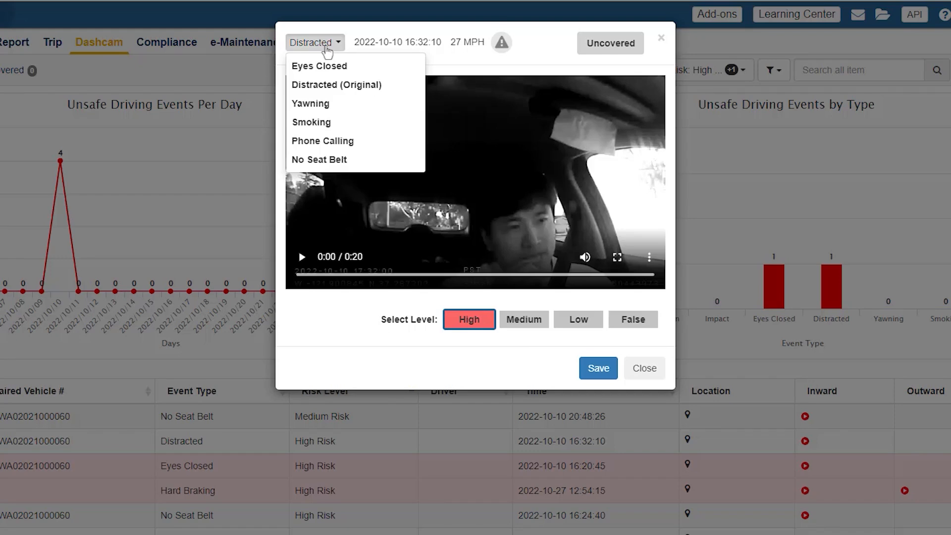
pyautogui.click(388, 45)
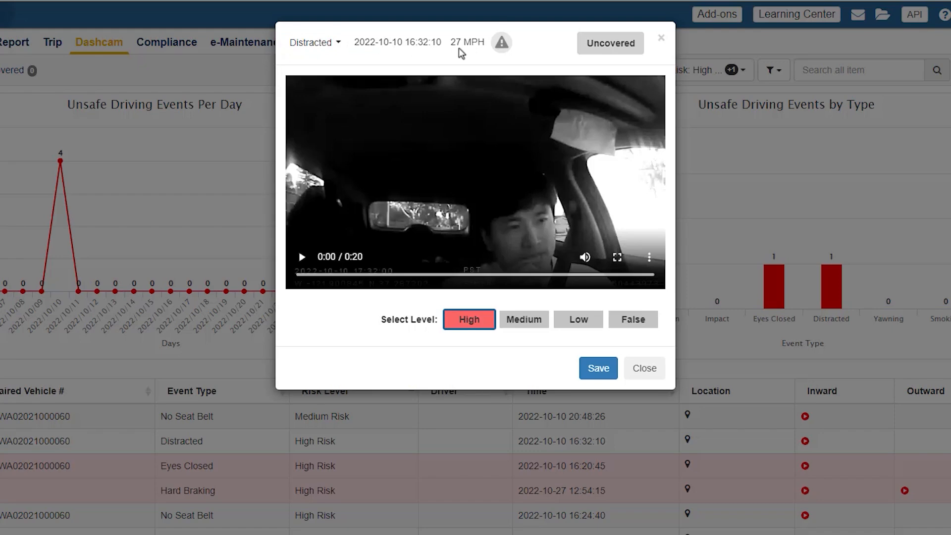
# Toggle the Distracted event's critical flag on and off, mark its camera as Covered and save the review
pyautogui.click(504, 44)
pyautogui.click(505, 44)
pyautogui.click(631, 58)
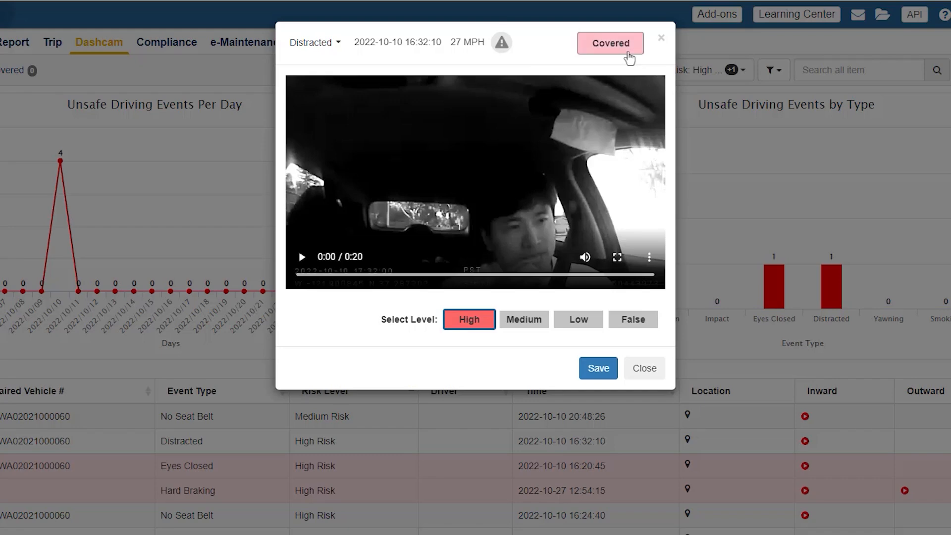
pyautogui.click(600, 367)
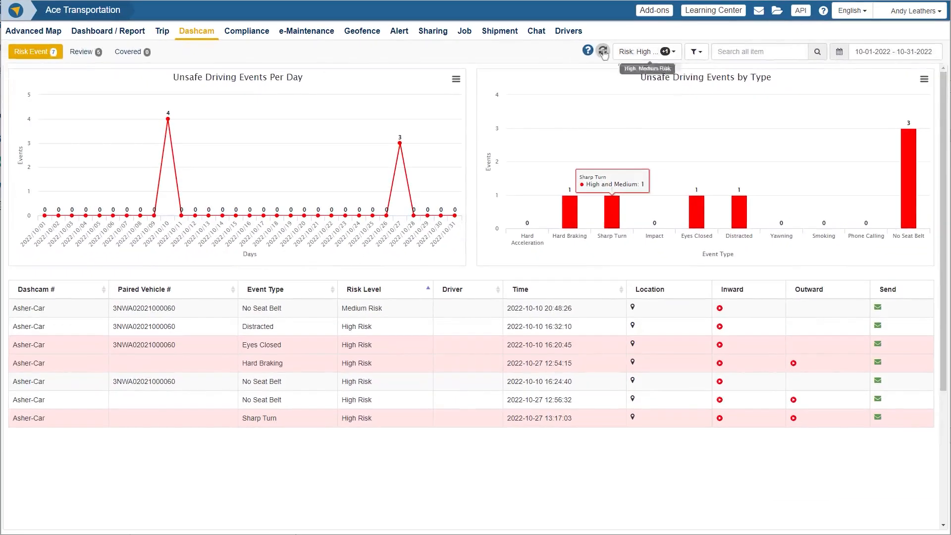
# Refresh the dashcam events, check the list of covered events and return to the risk events
pyautogui.click(647, 68)
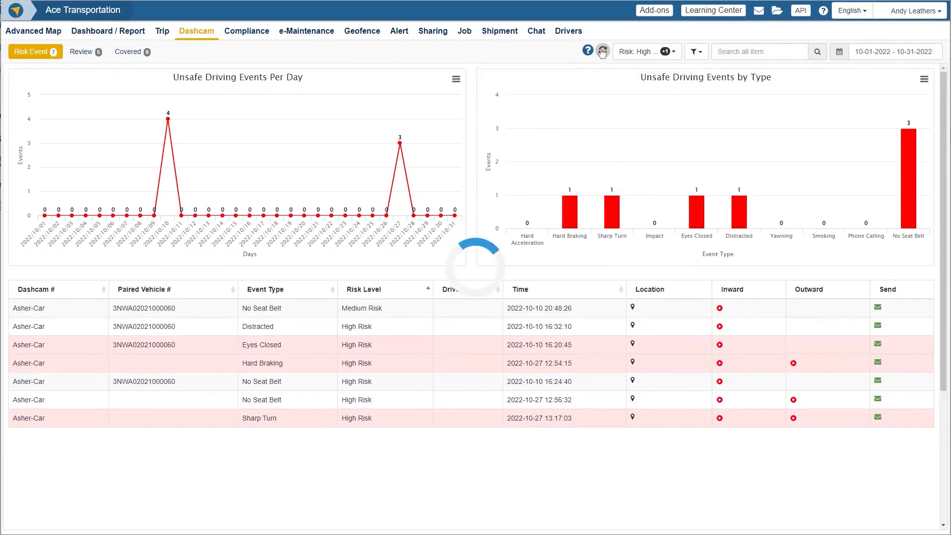
pyautogui.click(130, 52)
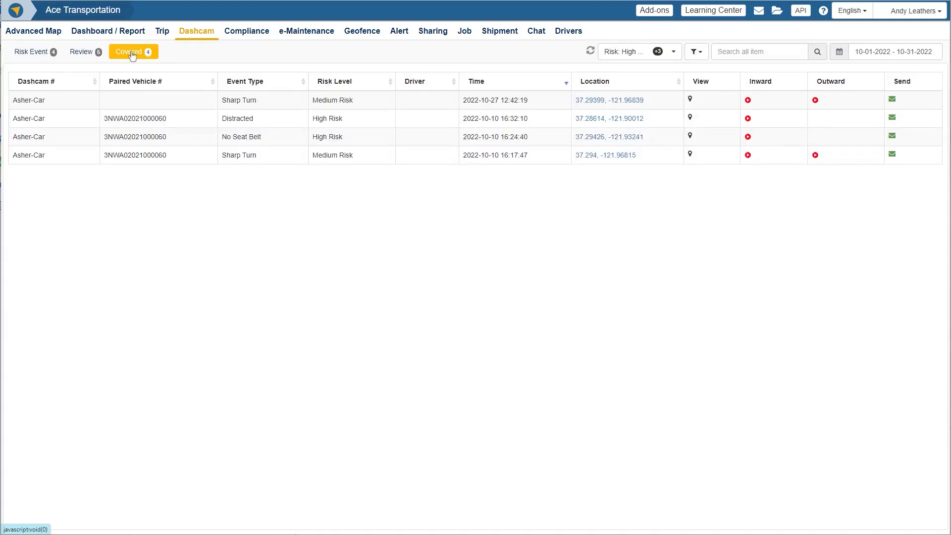
pyautogui.click(32, 51)
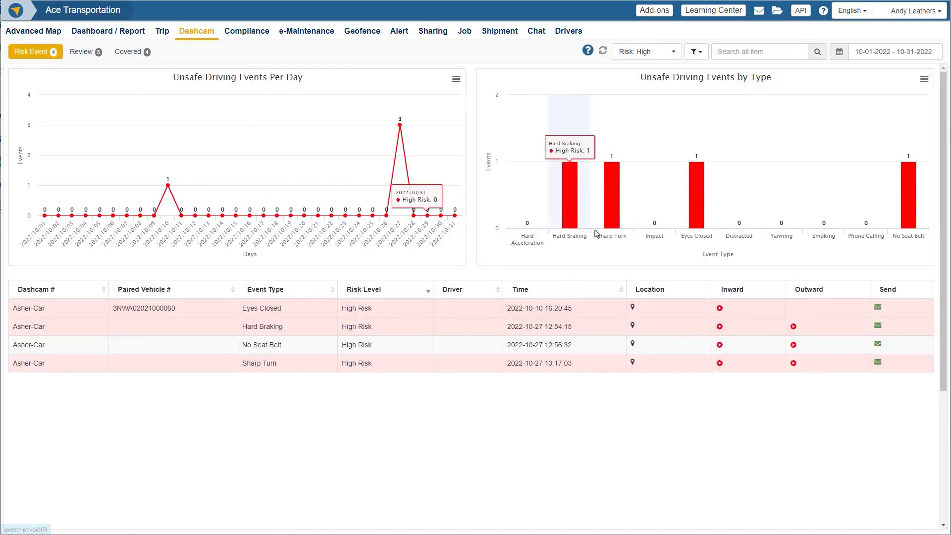
# Open the 12:54:15 Hard Braking event's inward video, try the Medium, Low and False levels, return to High and close without saving
pyautogui.click(719, 326)
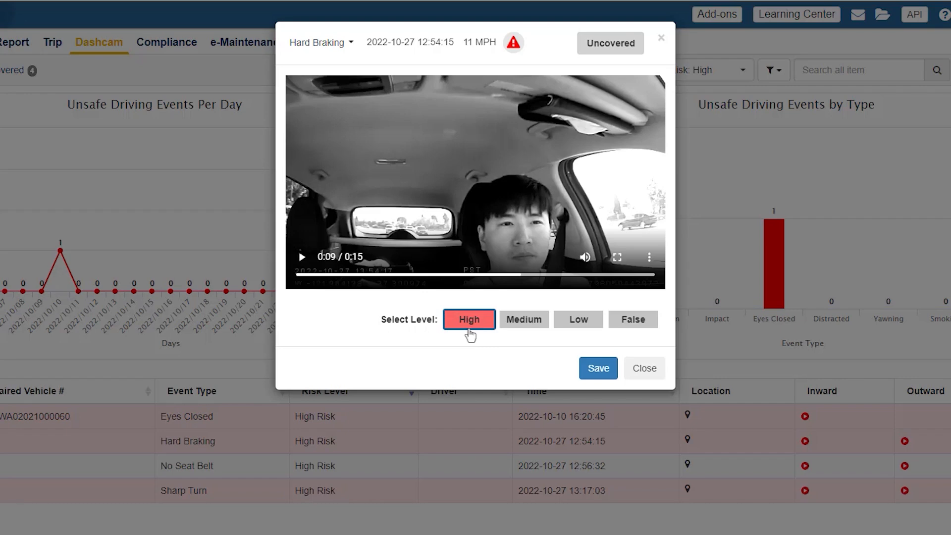
pyautogui.click(515, 324)
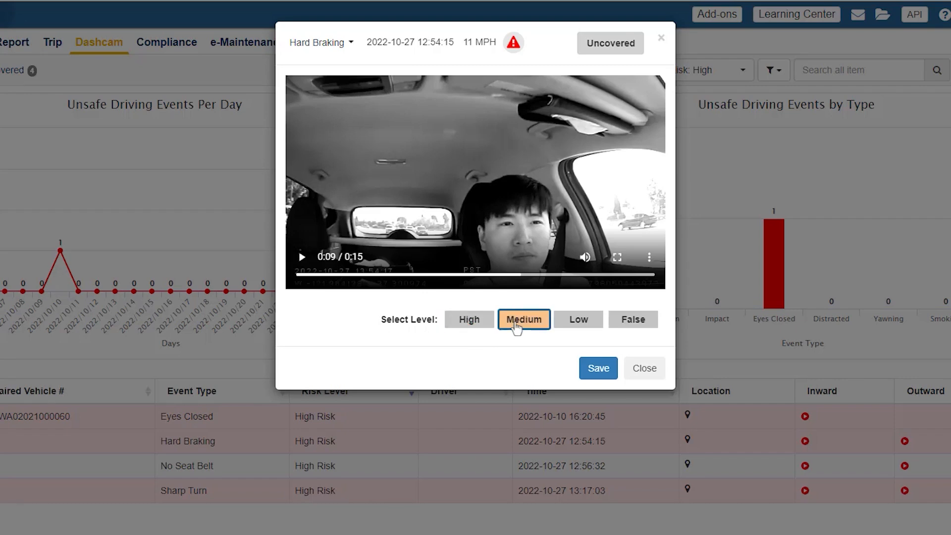
pyautogui.click(581, 329)
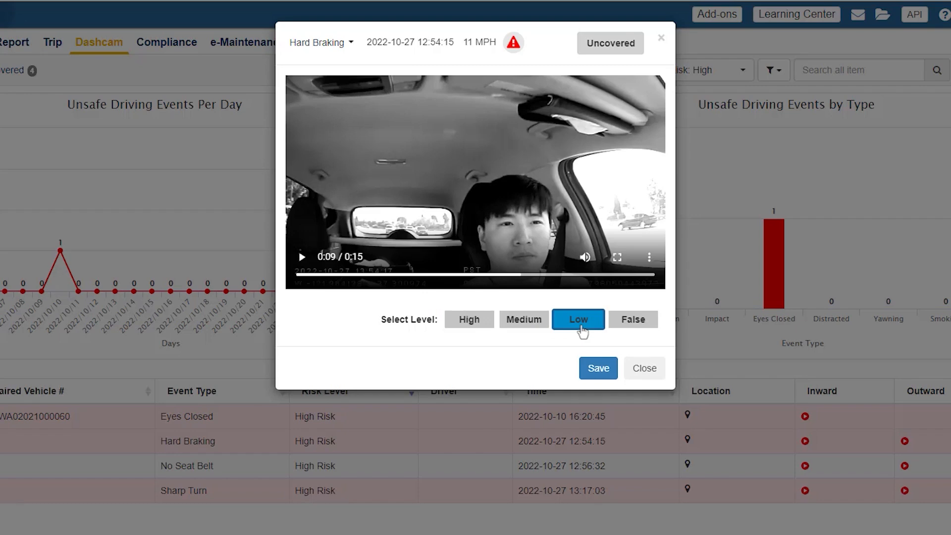
pyautogui.click(634, 331)
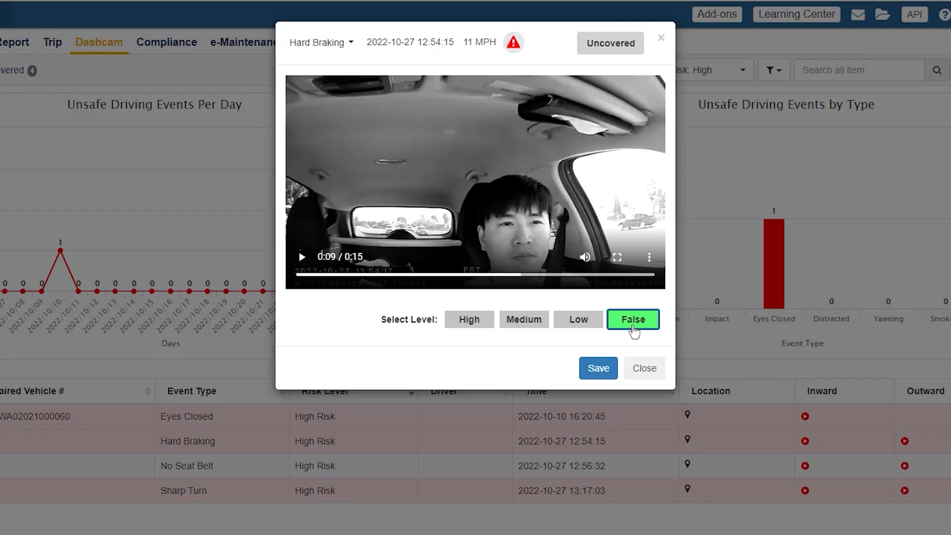
pyautogui.click(485, 328)
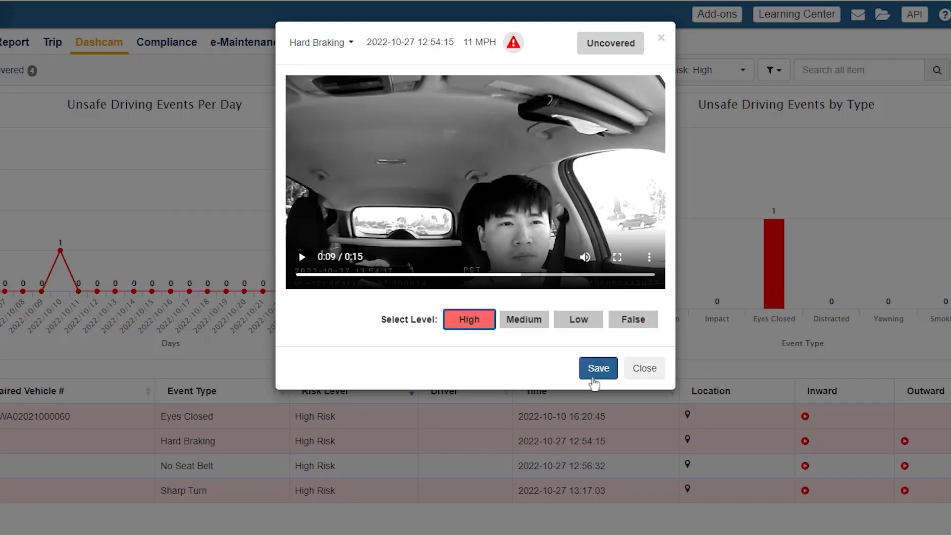
pyautogui.click(635, 375)
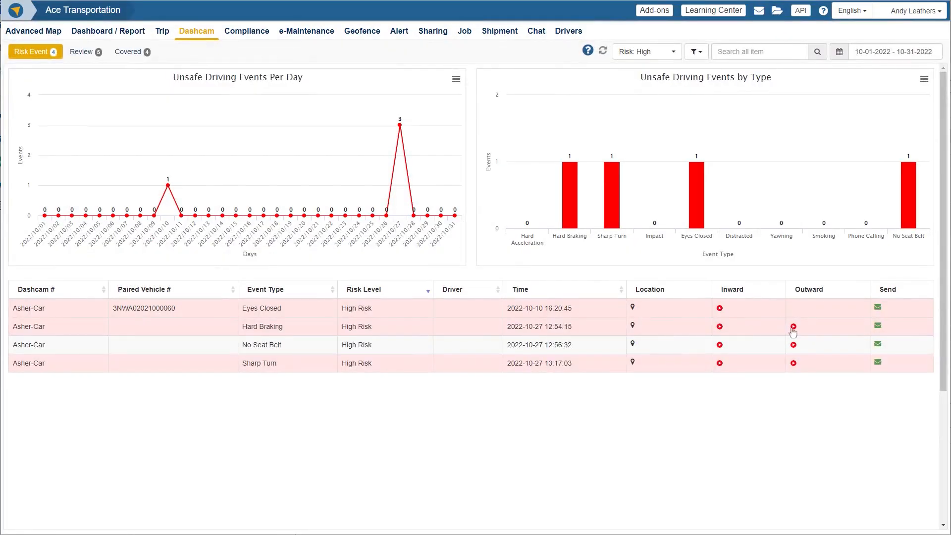
# Play the same Hard Braking event's outward video and save its review with the High risk level
pyautogui.click(792, 328)
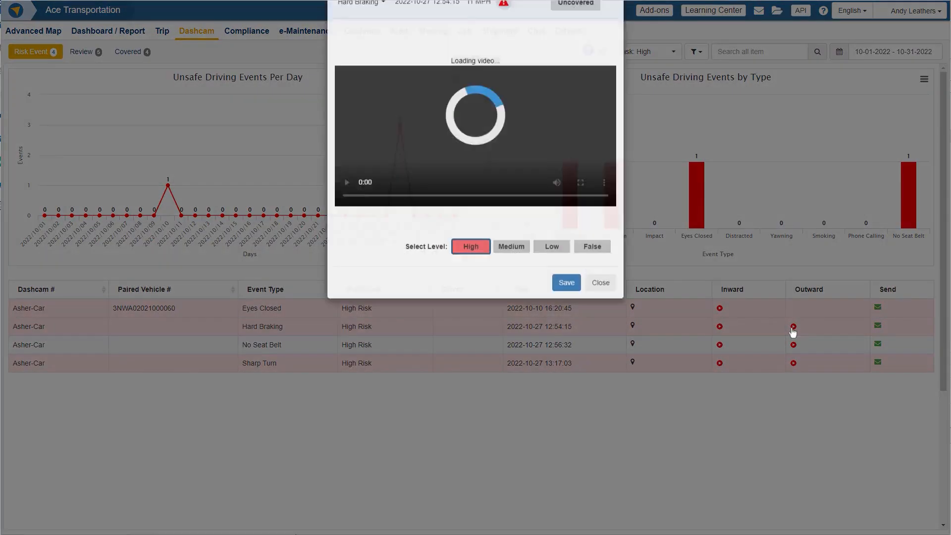
pyautogui.click(347, 190)
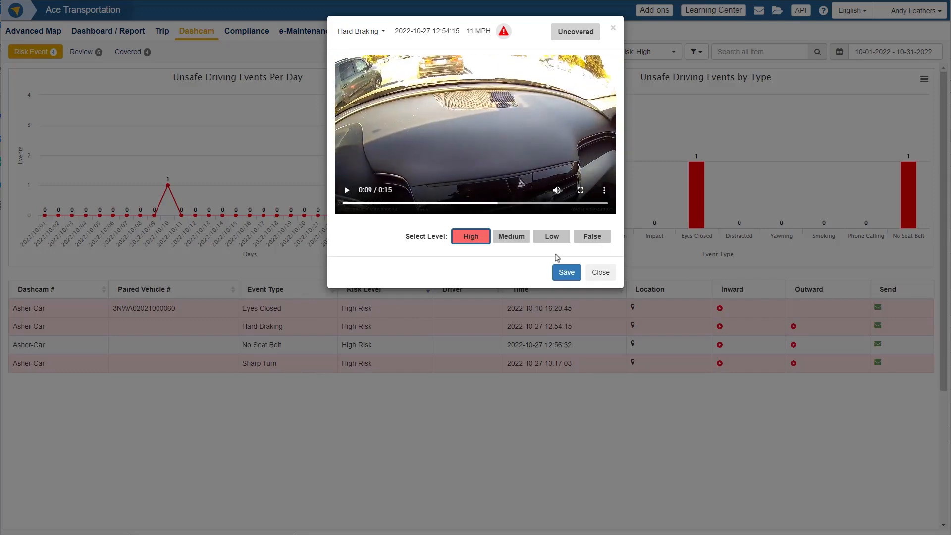
pyautogui.click(566, 271)
# Check the alert event list of the Asher-Car dashcam in the Review section and close it
pyautogui.click(87, 52)
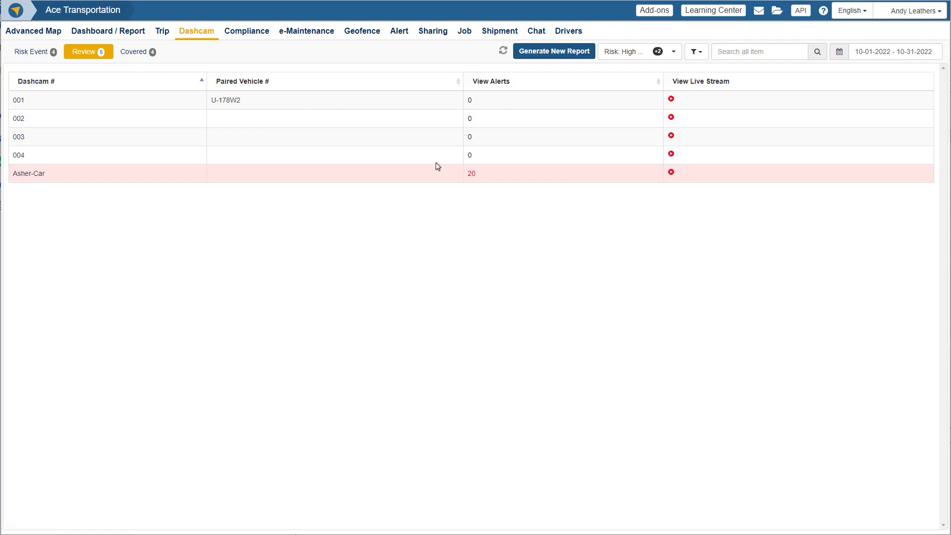
pyautogui.click(472, 174)
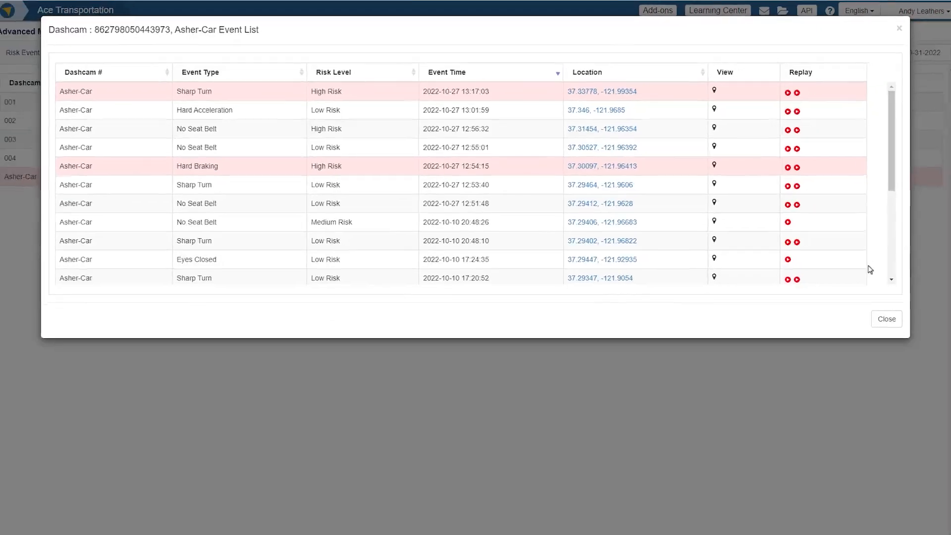
pyautogui.click(928, 350)
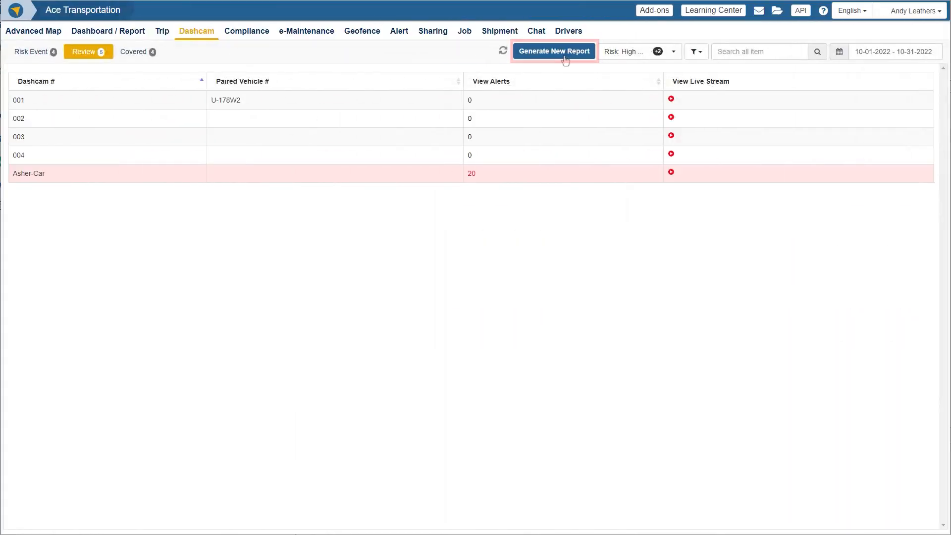
# Start a new AI Dashcam Alert Report for all dashcams with the custom date range 10/08/2022 - 10/14/2022
pyautogui.click(565, 60)
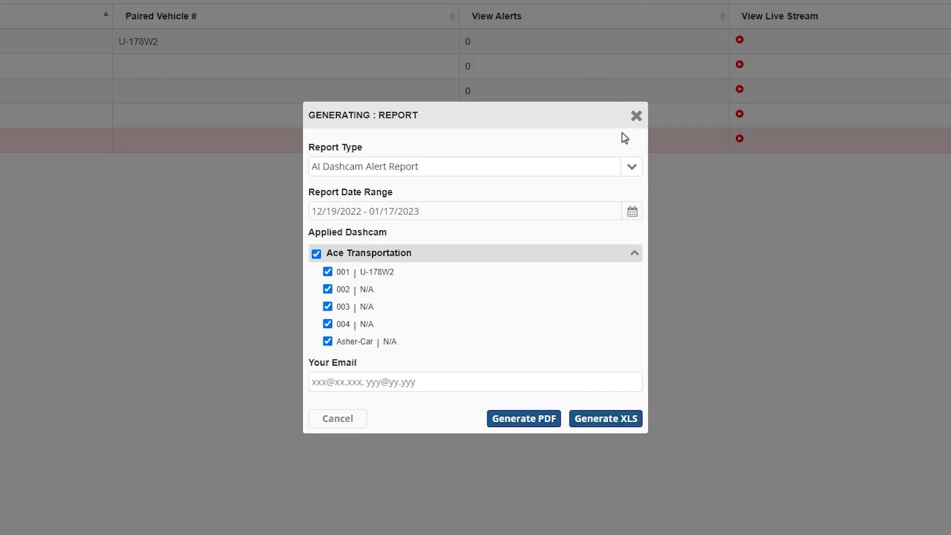
pyautogui.click(631, 212)
pyautogui.click(342, 365)
pyautogui.click(418, 243)
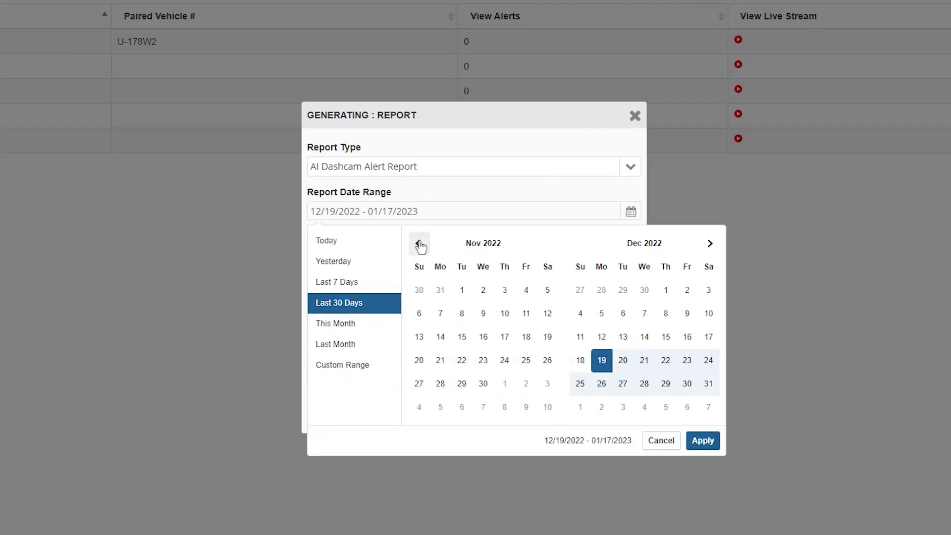
pyautogui.click(419, 243)
pyautogui.click(547, 313)
pyautogui.click(525, 337)
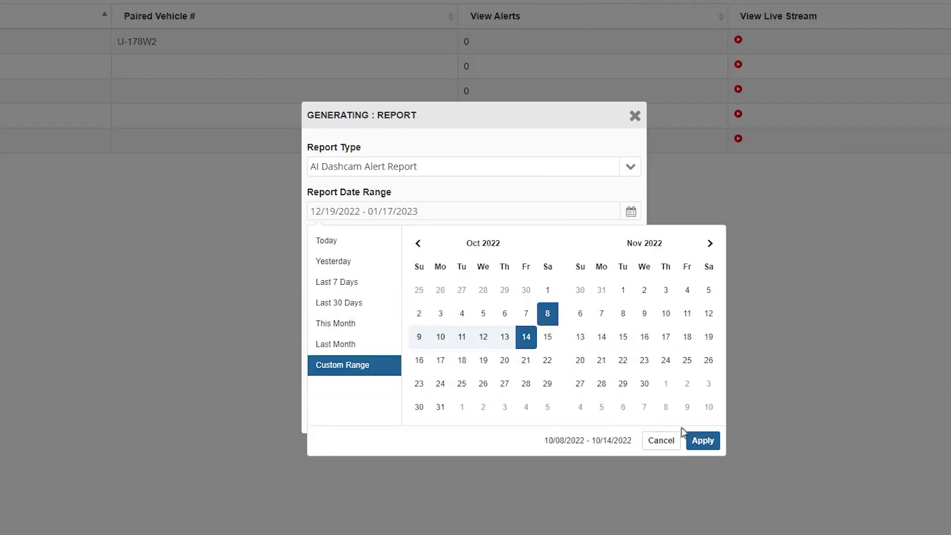
pyautogui.click(696, 440)
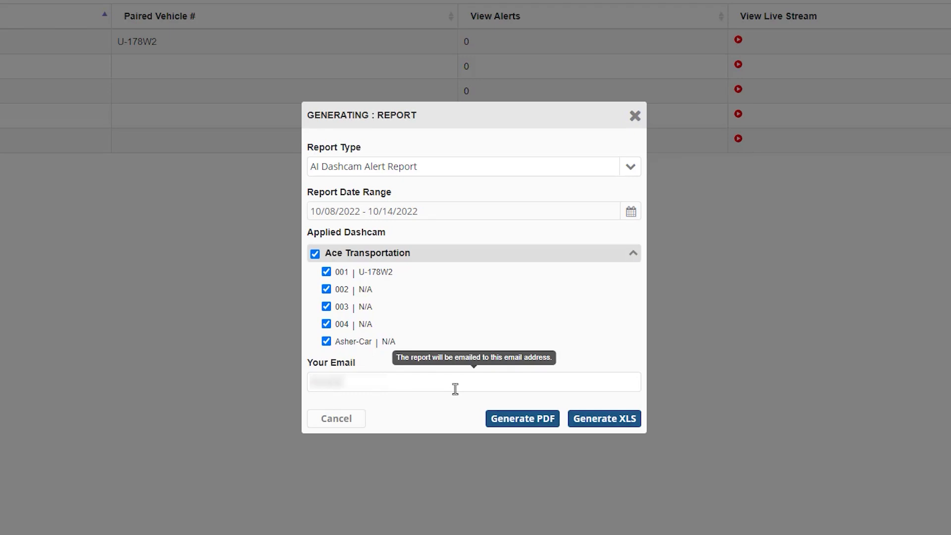
# Enter the recipient's e-mail address, generate the report as XLS and go to the report status list
pyautogui.write('example@gmail.com')
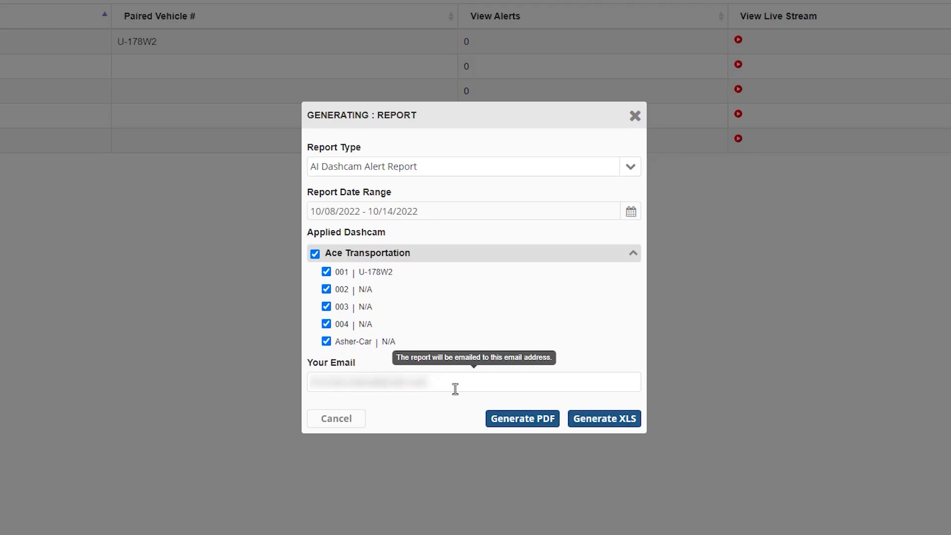
pyautogui.click(586, 427)
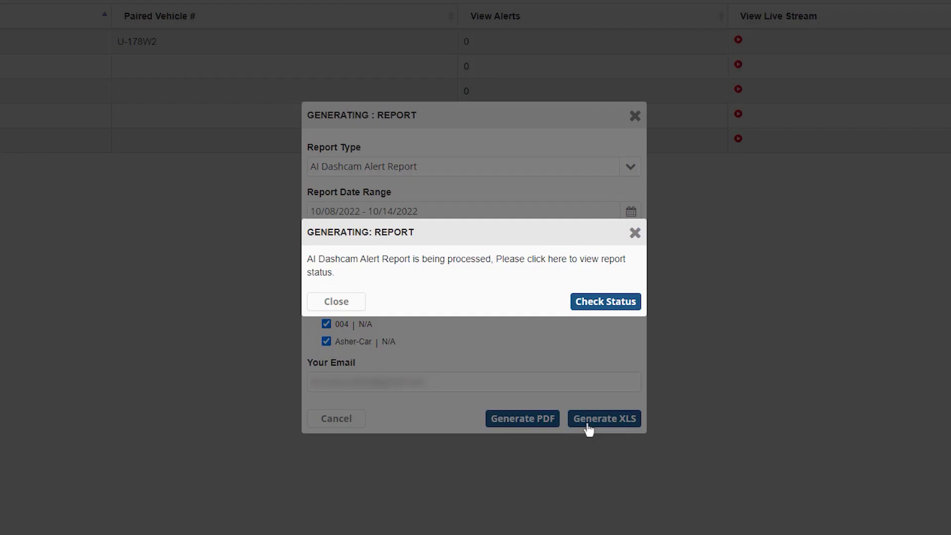
pyautogui.click(626, 302)
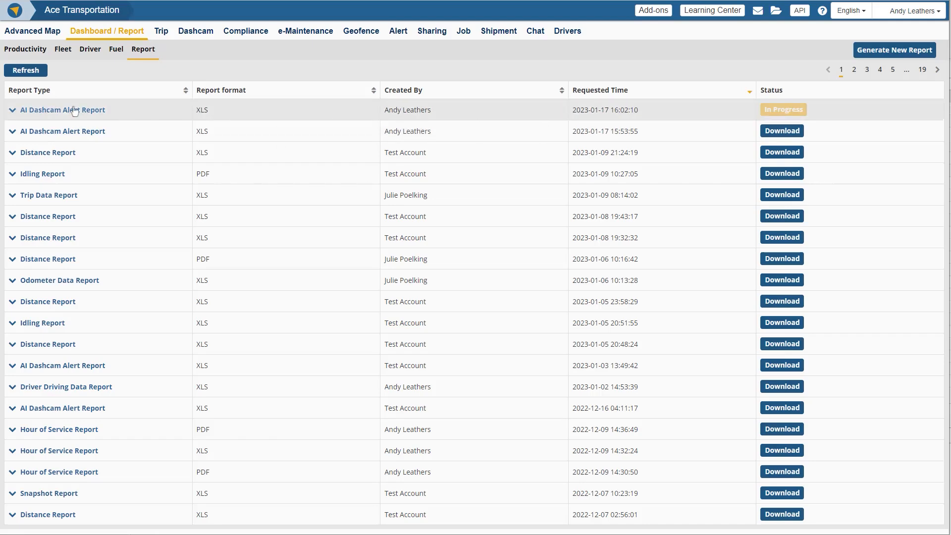
# Refresh the report list, download the newest AI Dashcam Alert Report there and from its Outlook e-mail, and open the downloaded file
pyautogui.click(42, 74)
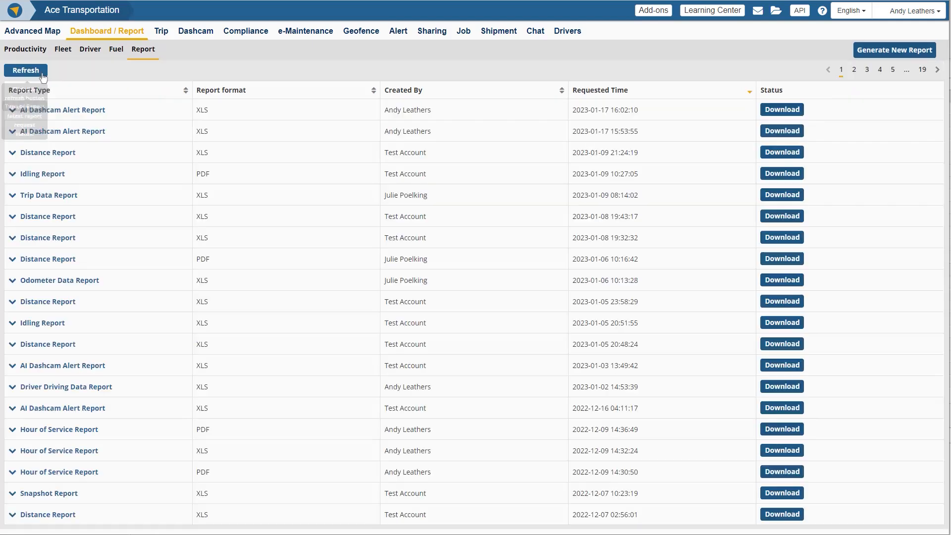
pyautogui.click(778, 110)
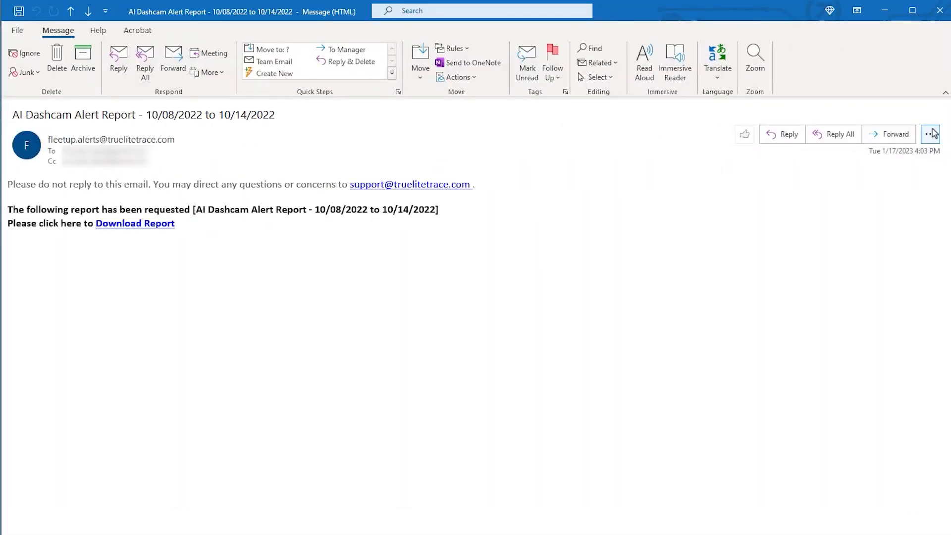
pyautogui.click(125, 233)
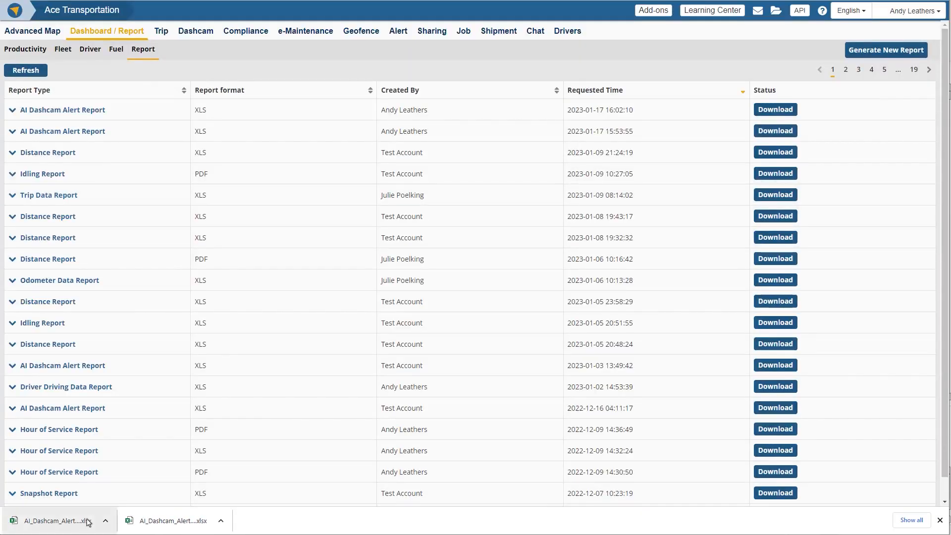
pyautogui.click(87, 523)
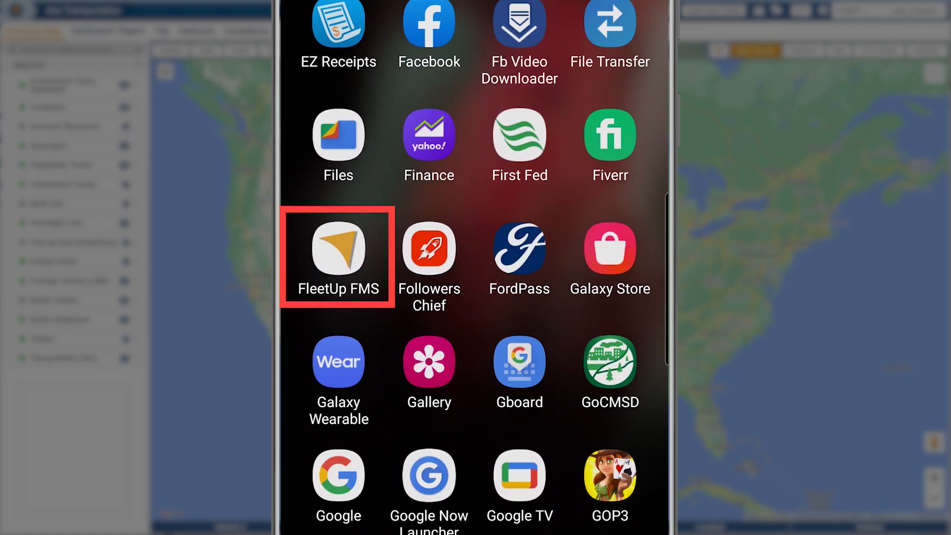
# Switch to the FleetUp FMS mobile app and log in with the account credentials
pyautogui.click(338, 247)
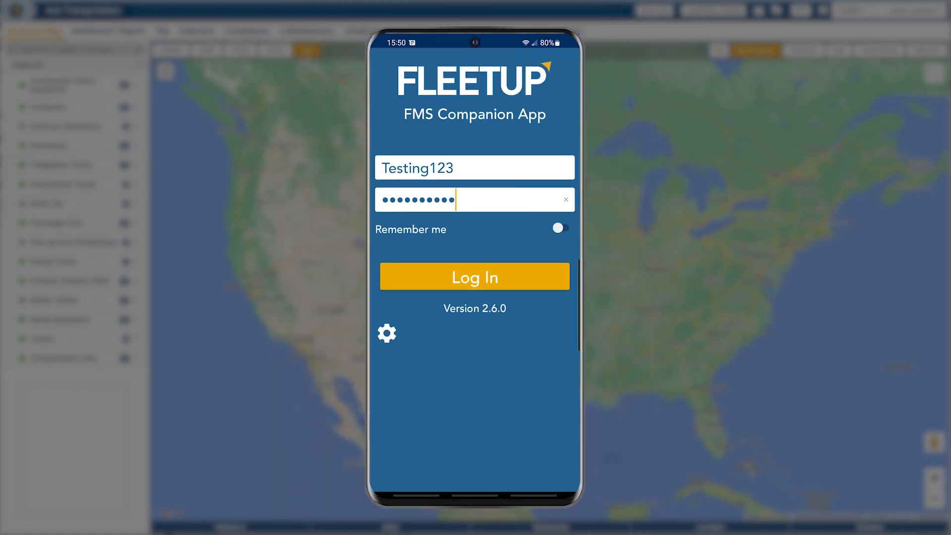
pyautogui.click(481, 276)
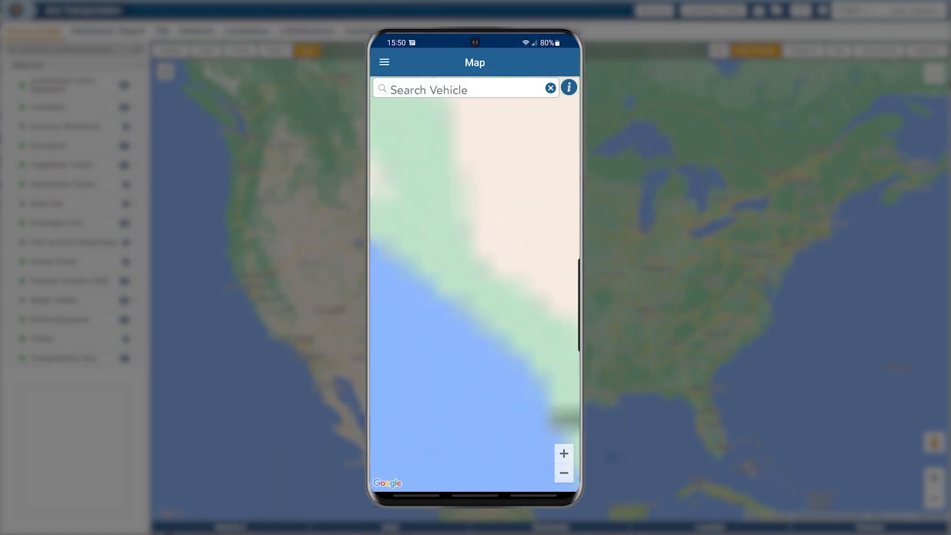
# Open the mobile app's Dashcam section, start the installation for vehicle 5TA's dashcam and decline the viewing angle check
pyautogui.click(384, 62)
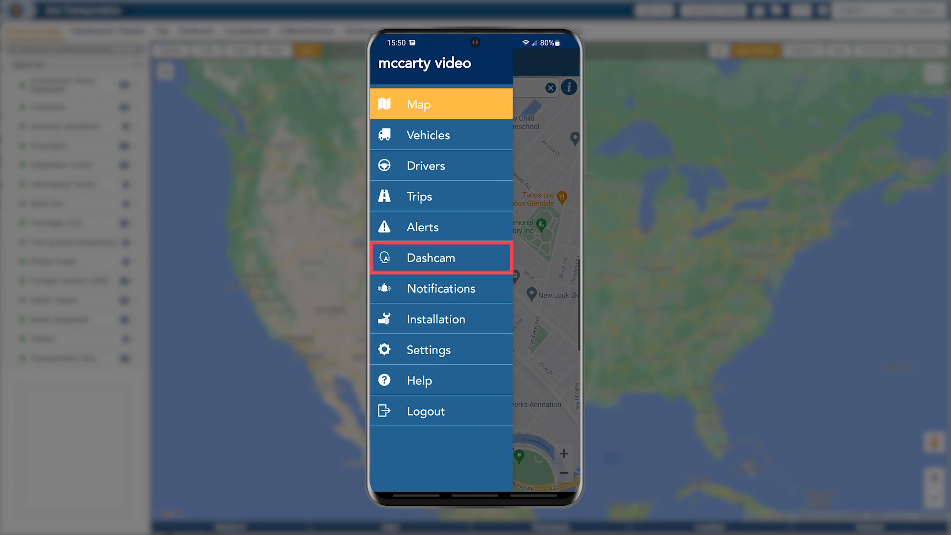
pyautogui.click(454, 256)
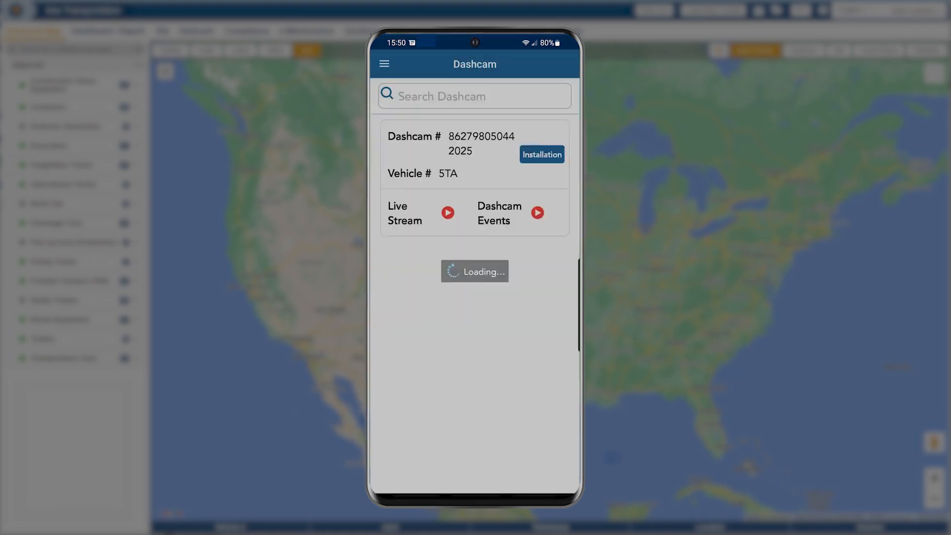
pyautogui.click(545, 153)
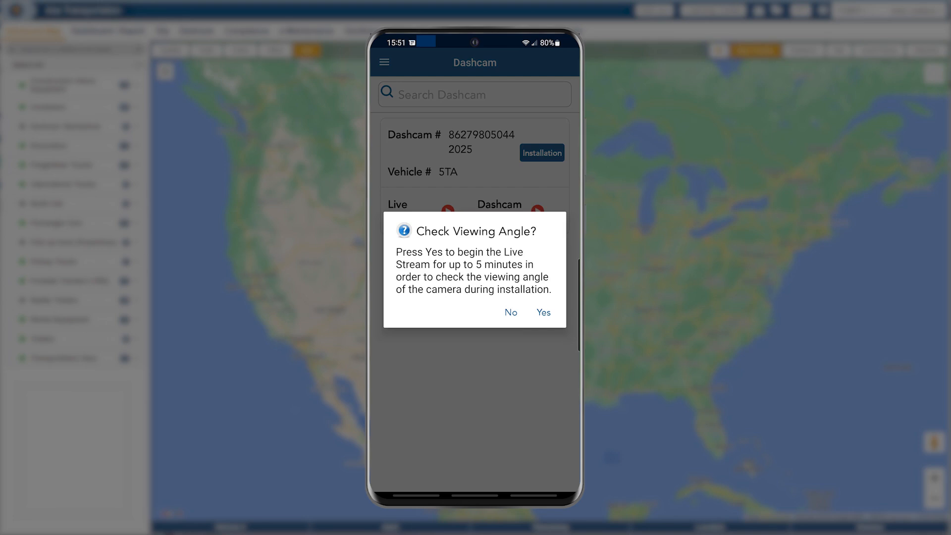
pyautogui.click(511, 312)
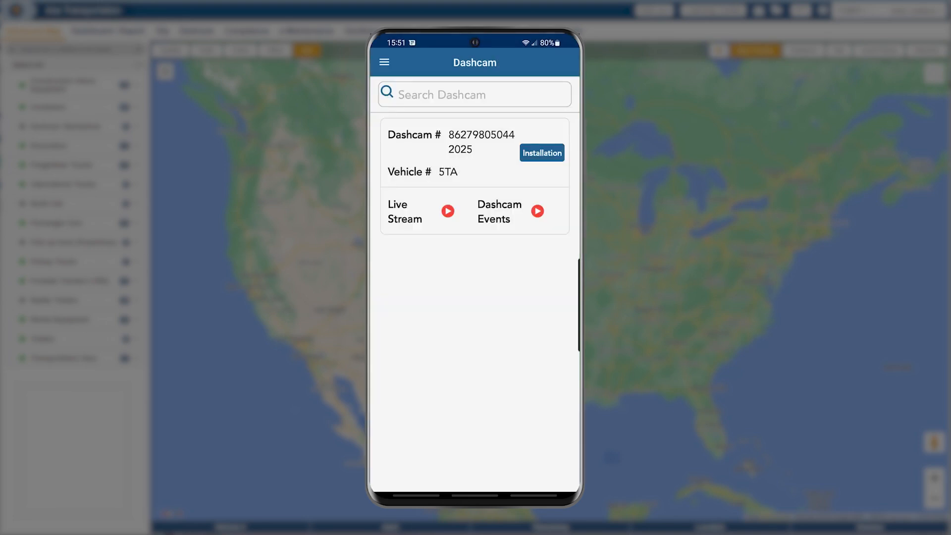